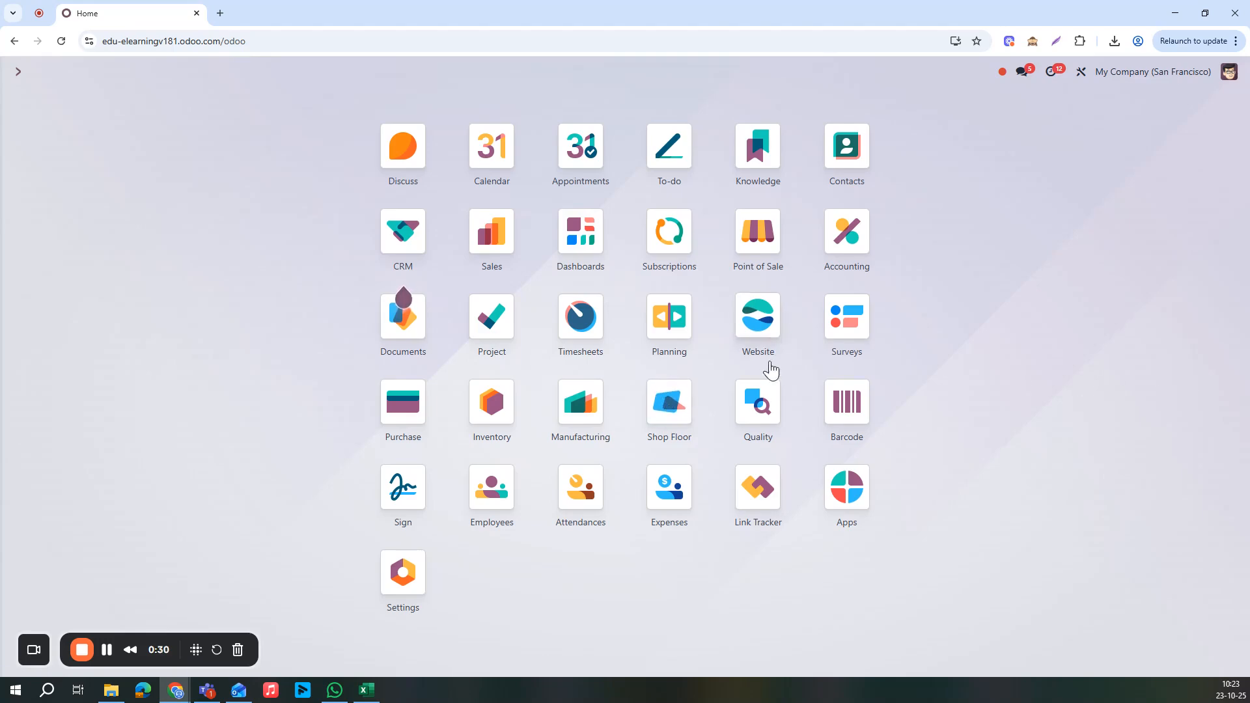
Step: Find the Sales products list, open the Acoustic Bloc Screens product and show its attributes and variants
type("product")
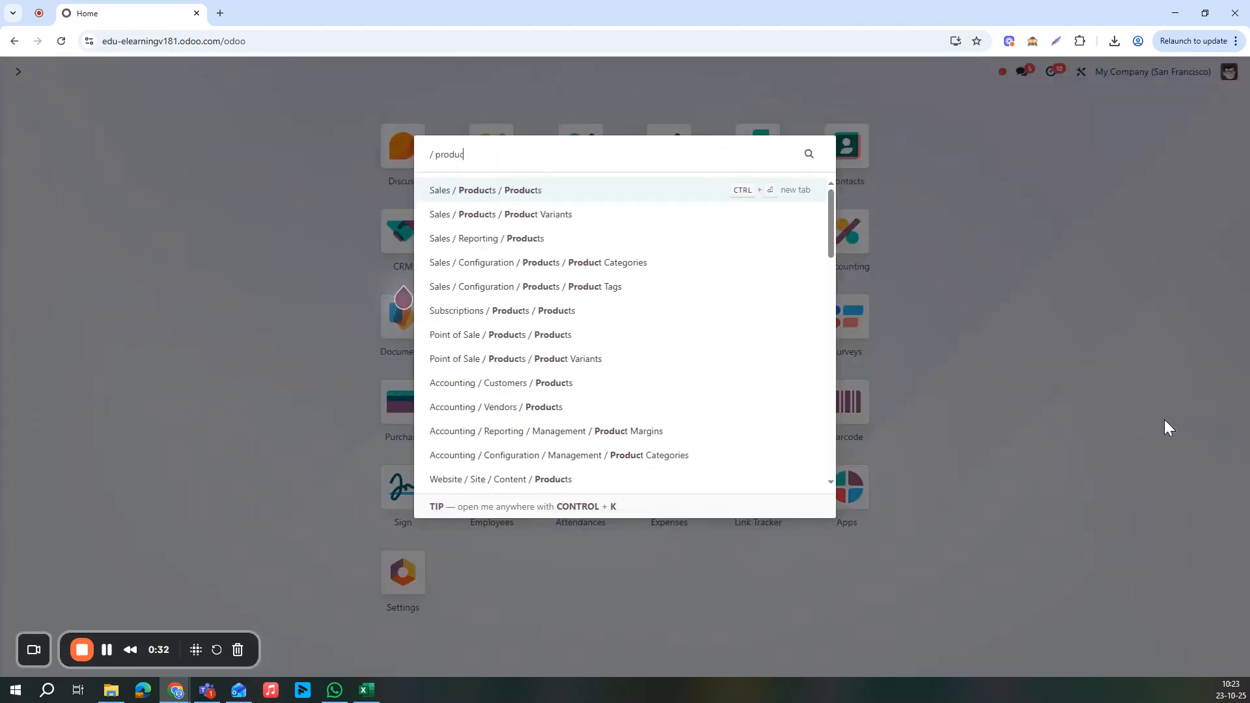
key("Return")
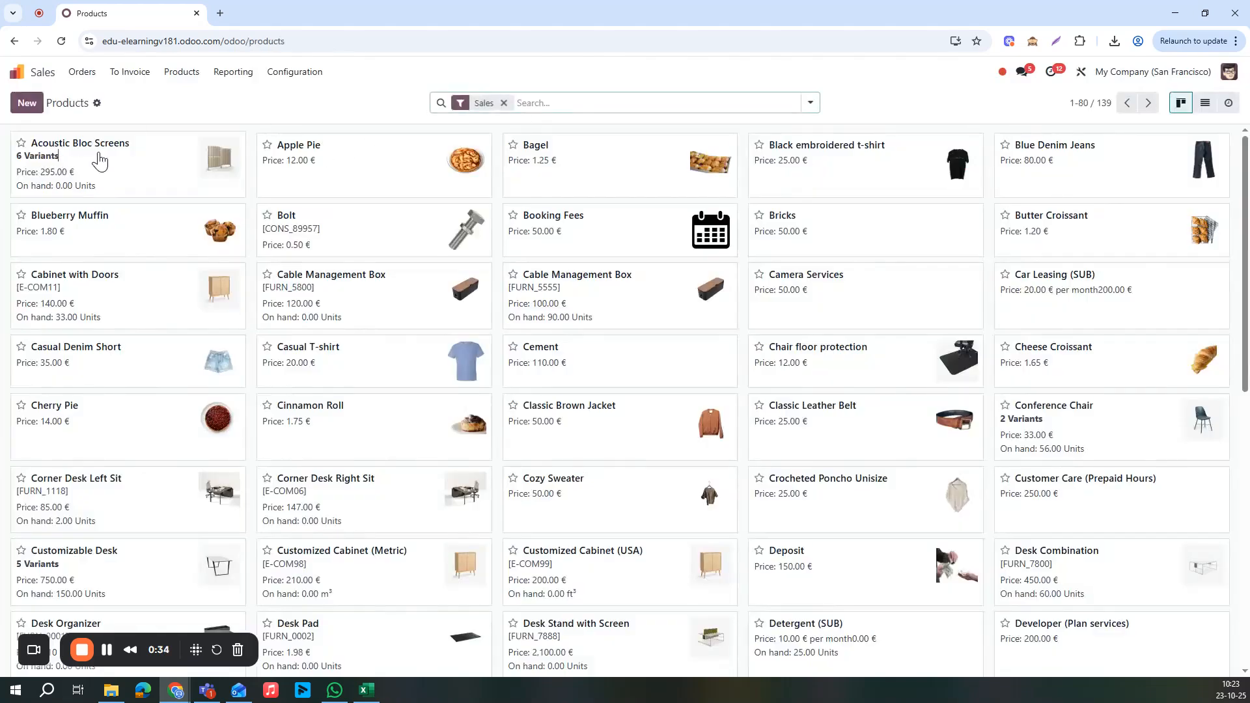
left_click(121, 187)
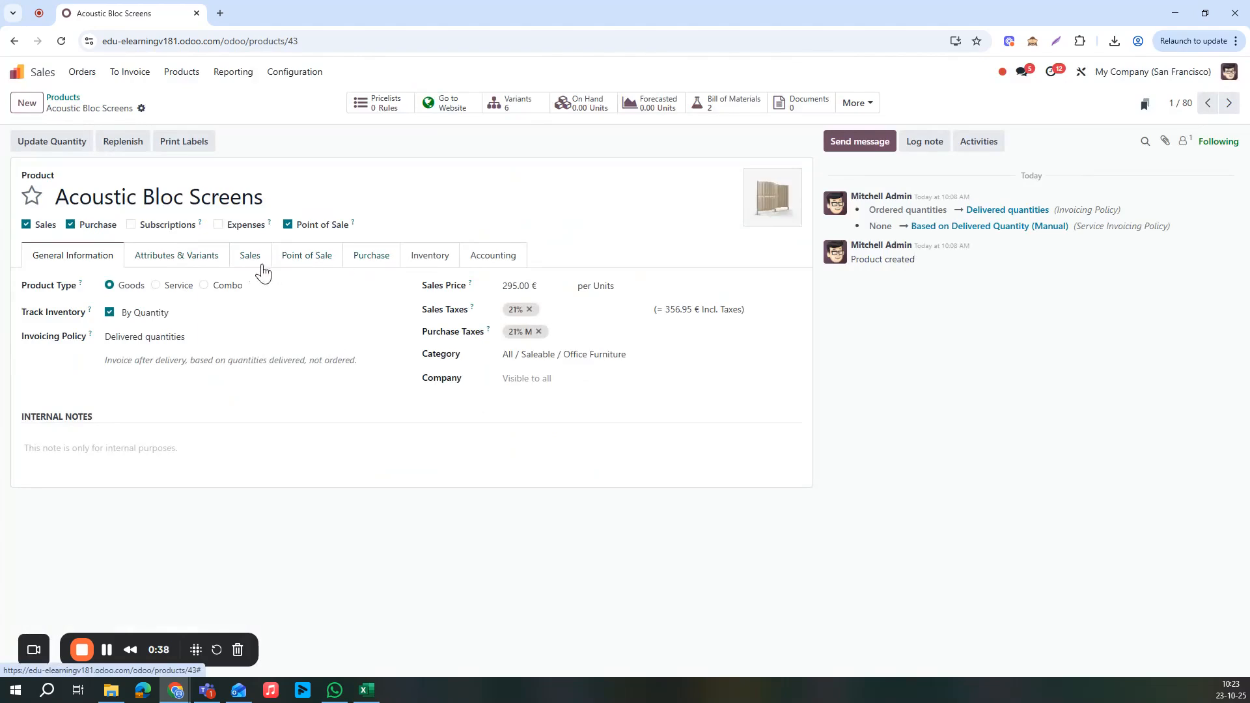
left_click(204, 259)
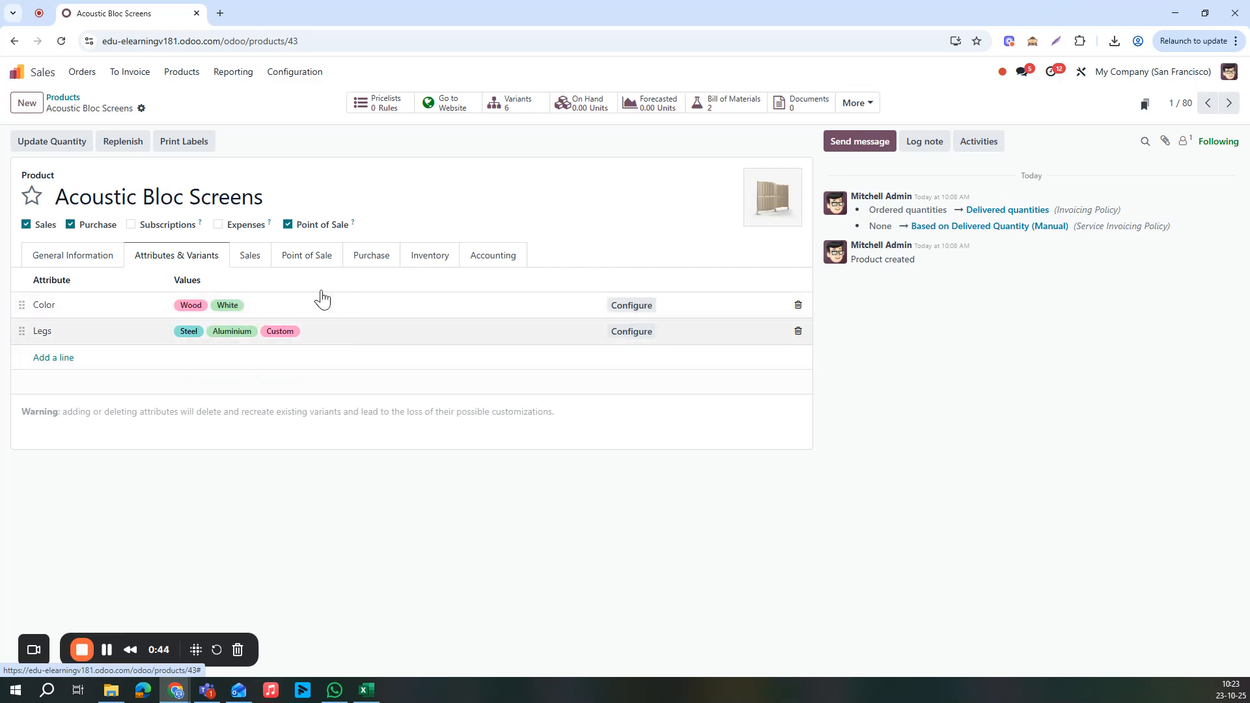
Step: In a duplicate browser tab, open the product's bills of materials and examine the components of both
right_click(125, 14)
left_click(200, 129)
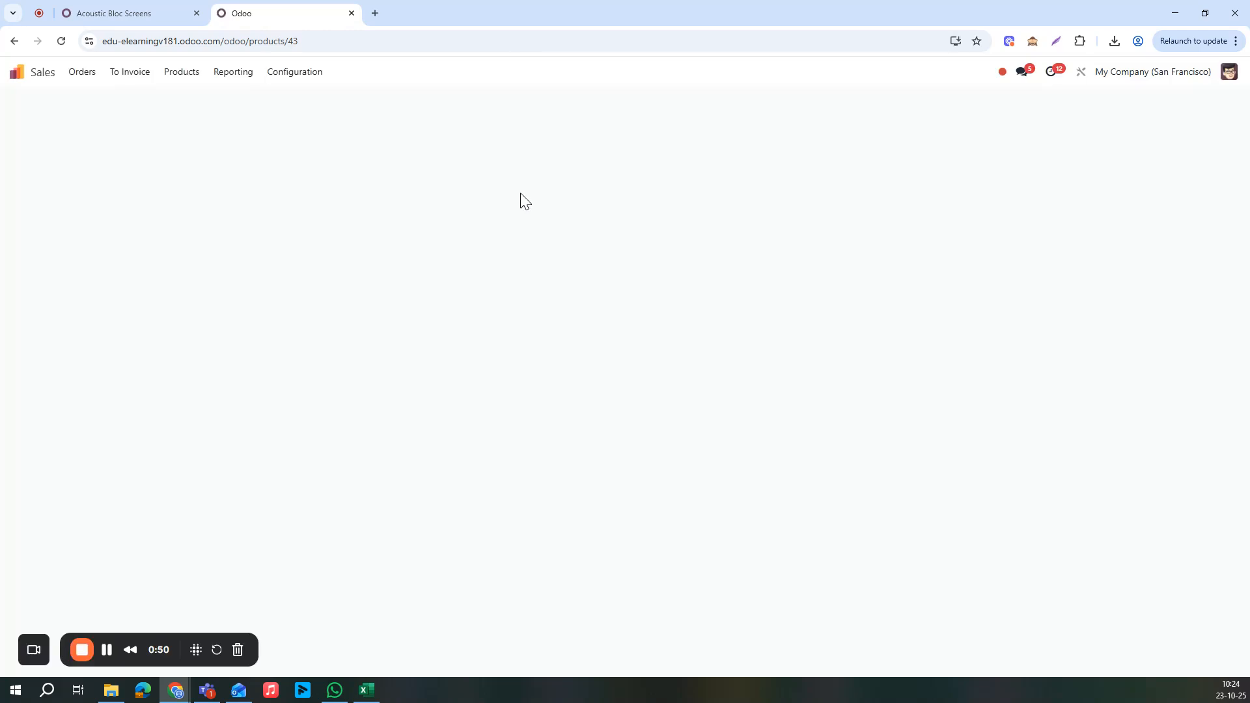
left_click(717, 112)
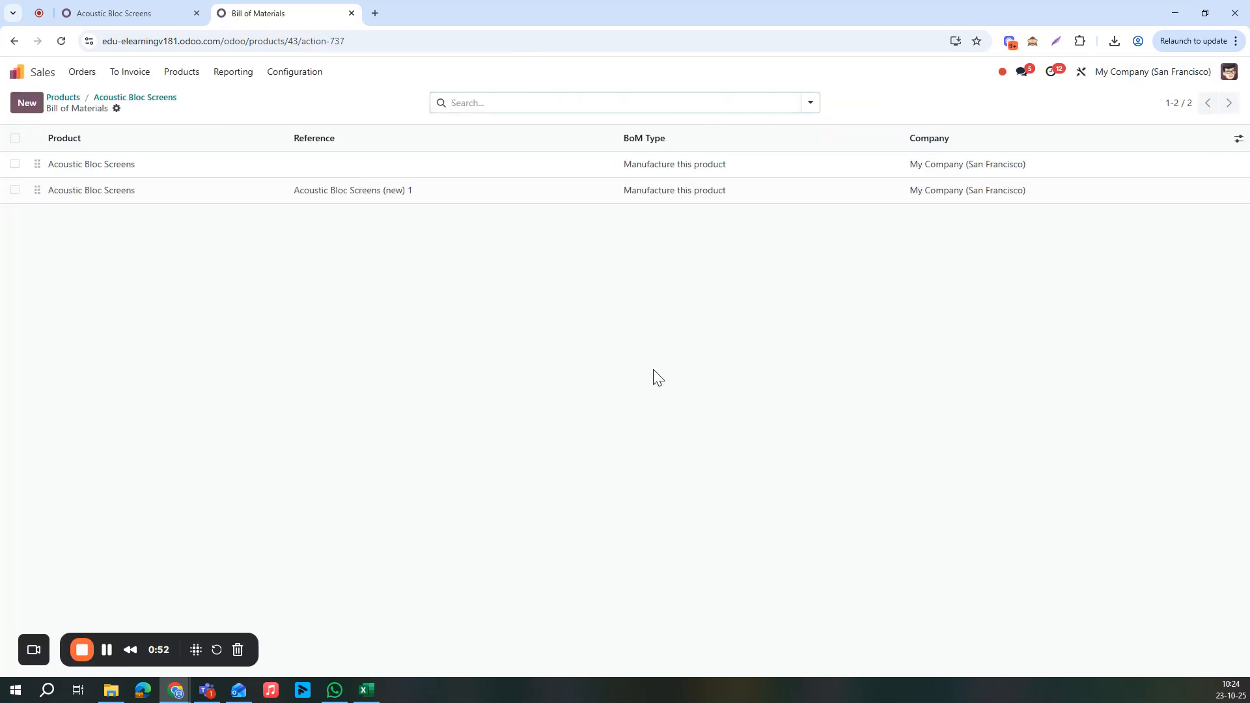
left_click(481, 197)
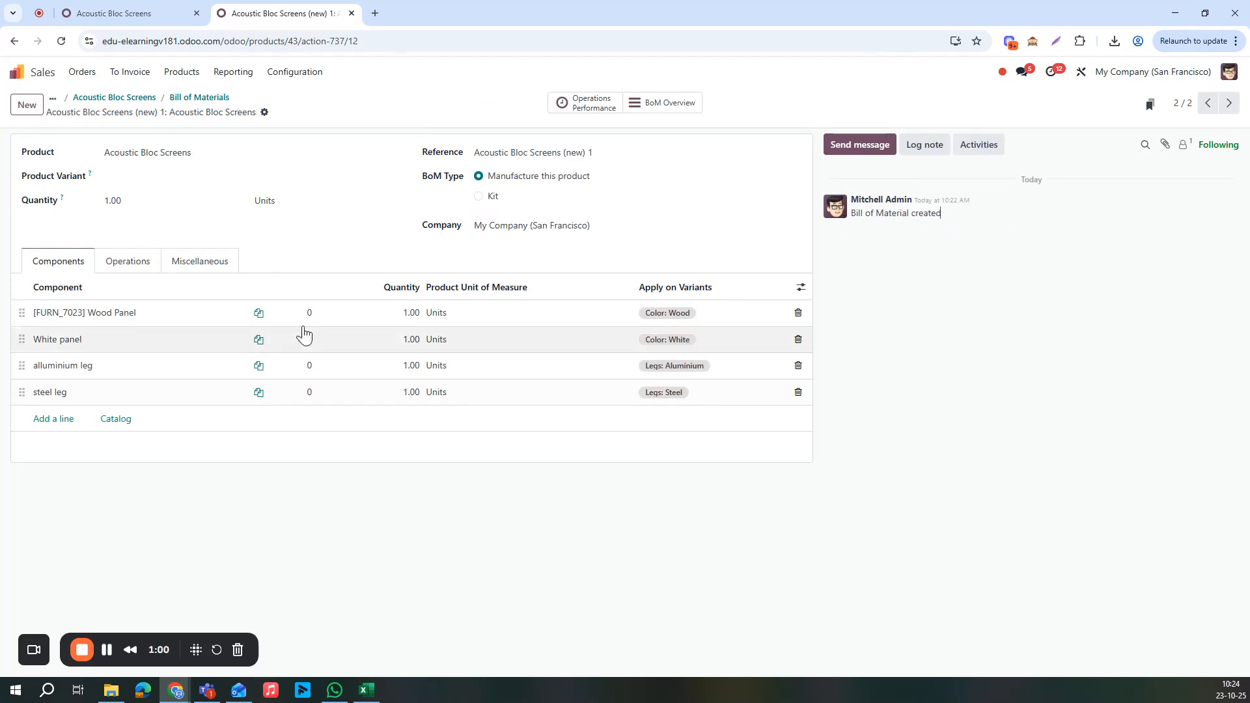
left_click(1222, 104)
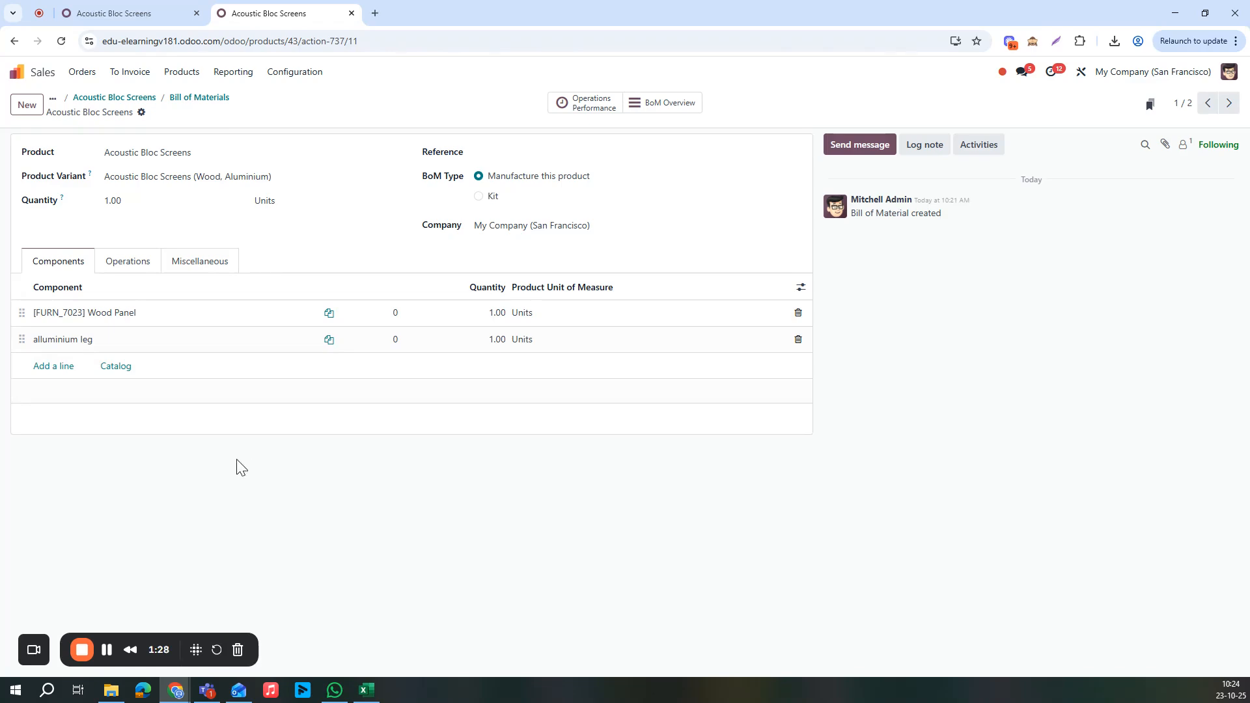
Step: From the original product tab, reopen the bills of materials and review which variants the components of Acoustic Bloc Screens (new) 1 apply to
left_click(185, 14)
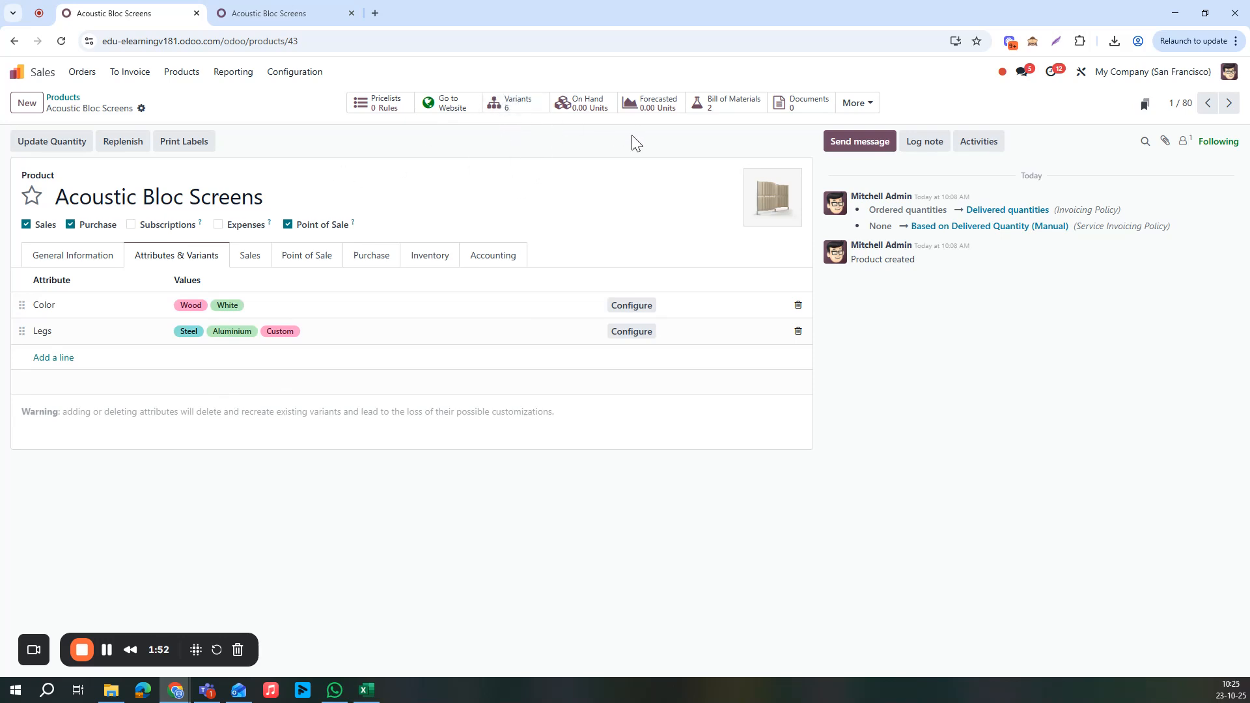
left_click(699, 117)
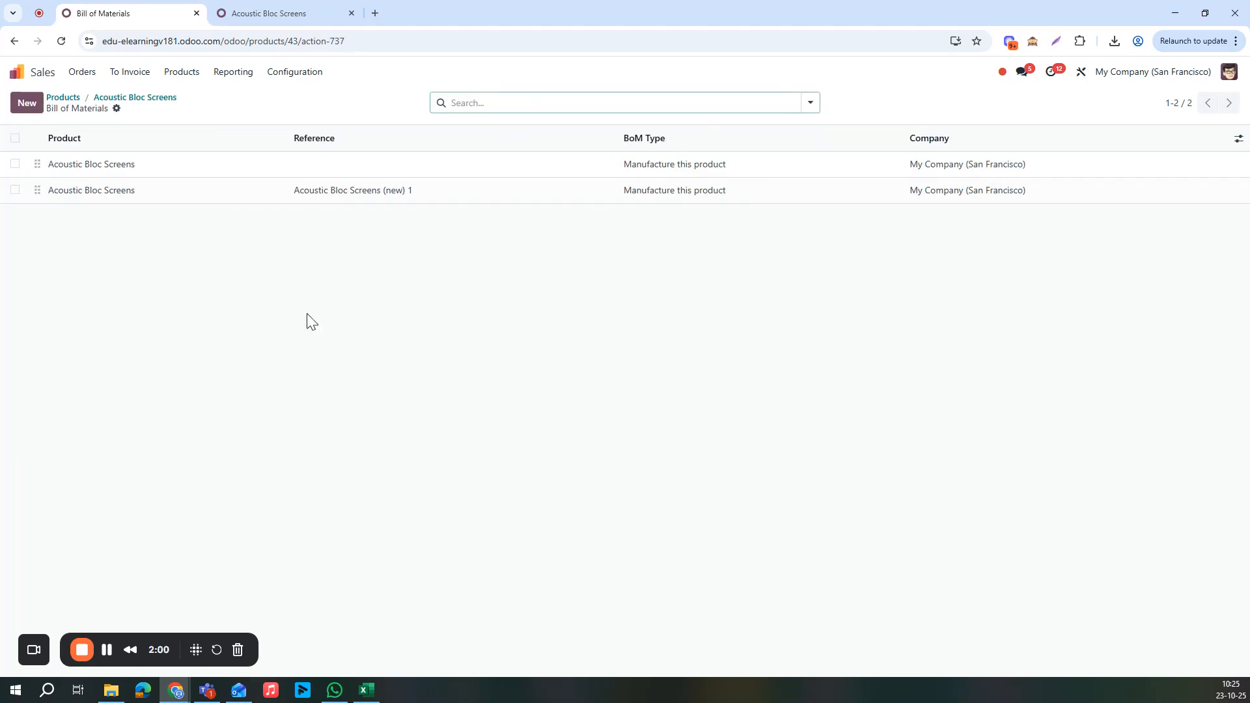
left_click(332, 199)
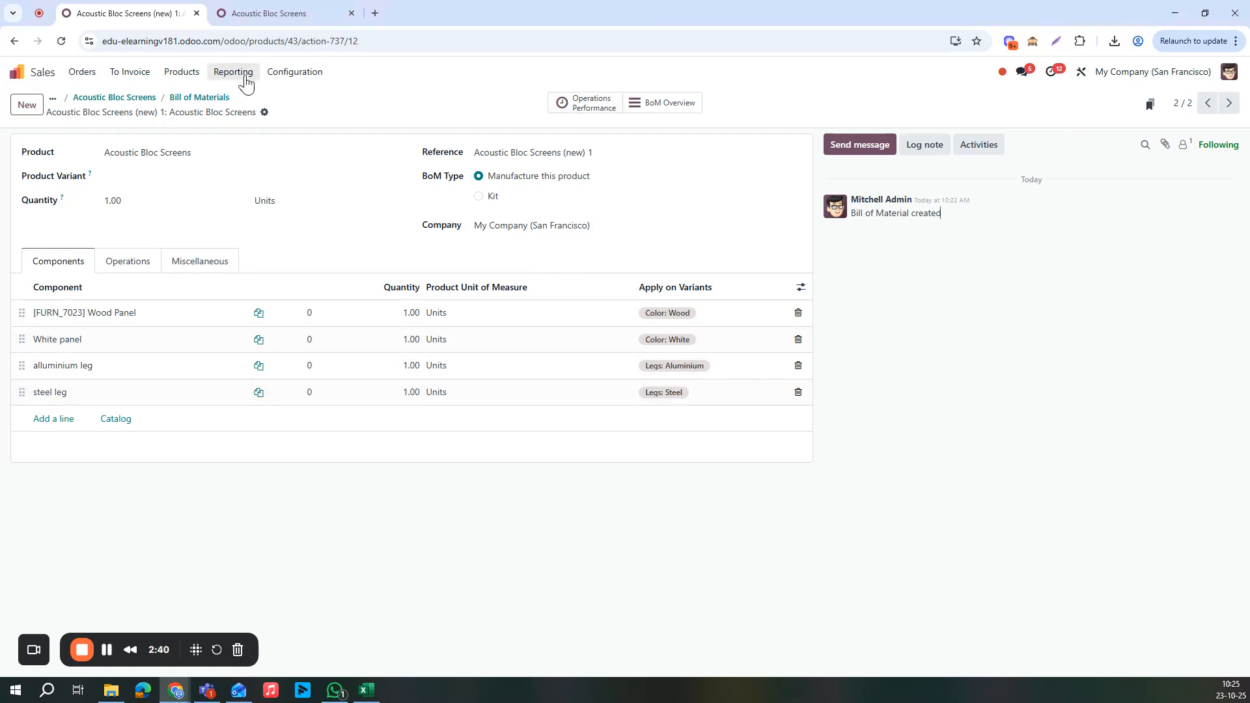
left_click_drag(185, 20, 311, 21)
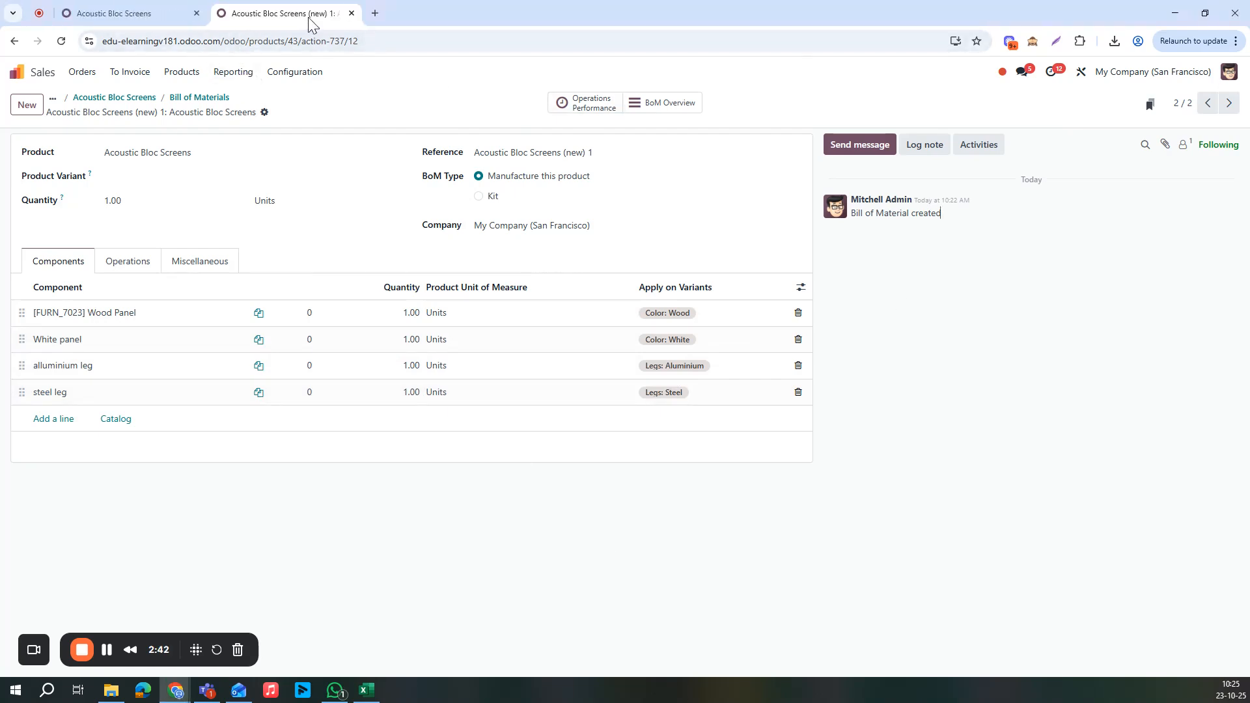
Step: Duplicate the bill of materials tab and open the manufacturing orders in the Manufacturing app
right_click(311, 21)
left_click(357, 133)
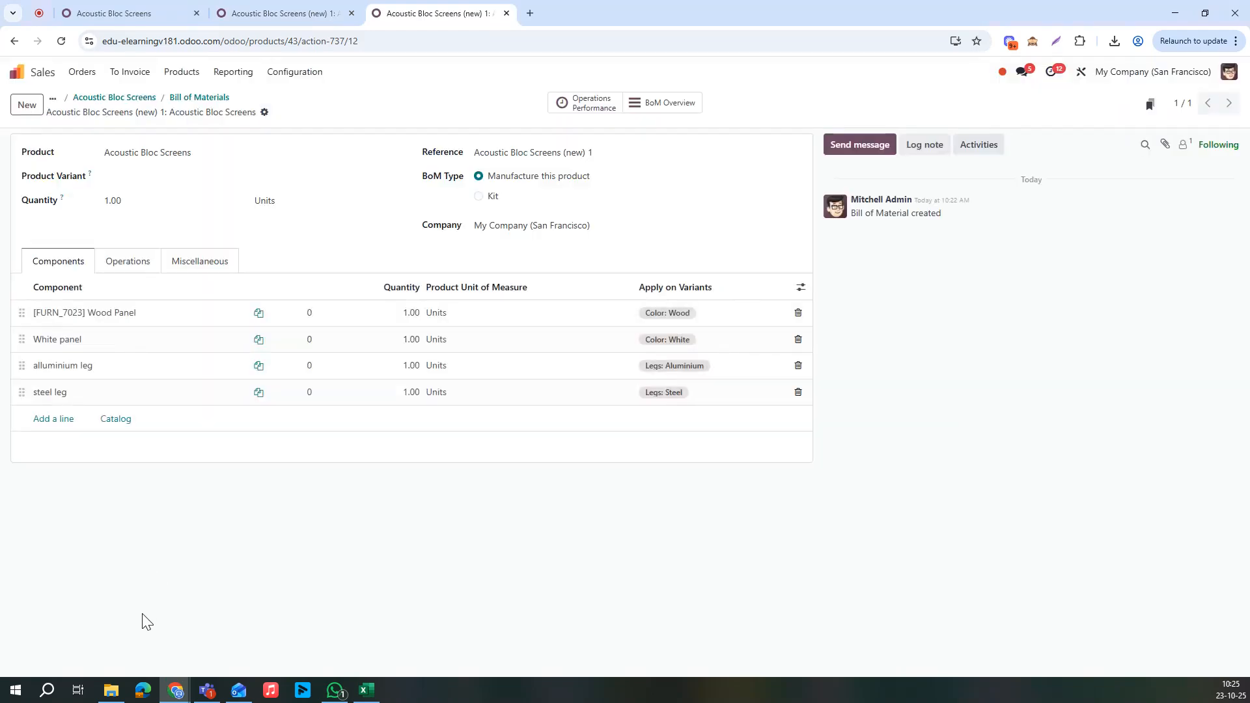
left_click(177, 16)
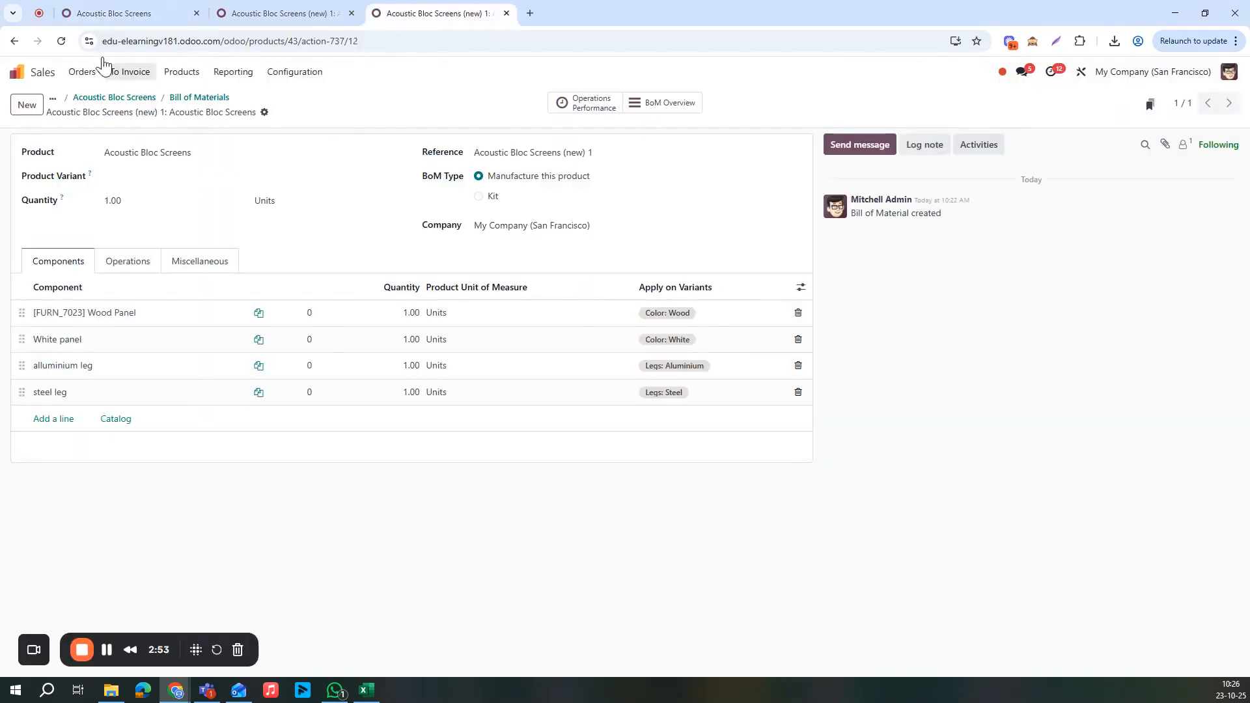
left_click(23, 71)
left_click(581, 402)
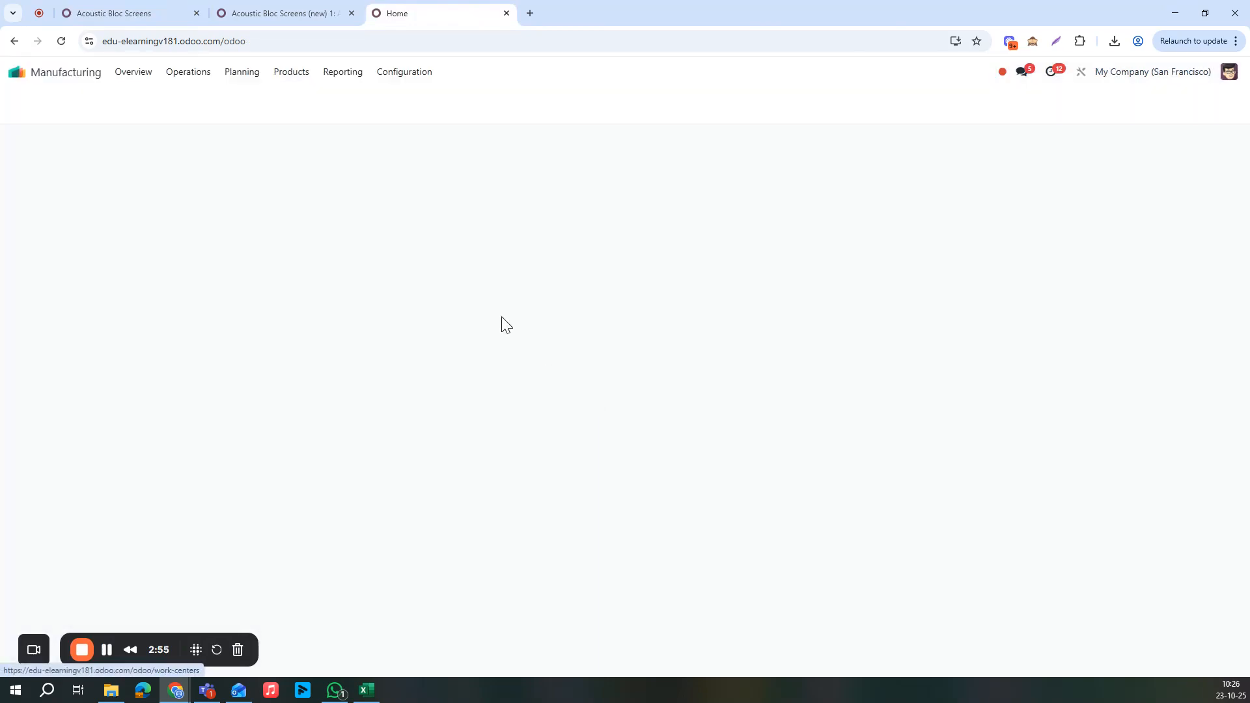
left_click(196, 74)
left_click(204, 97)
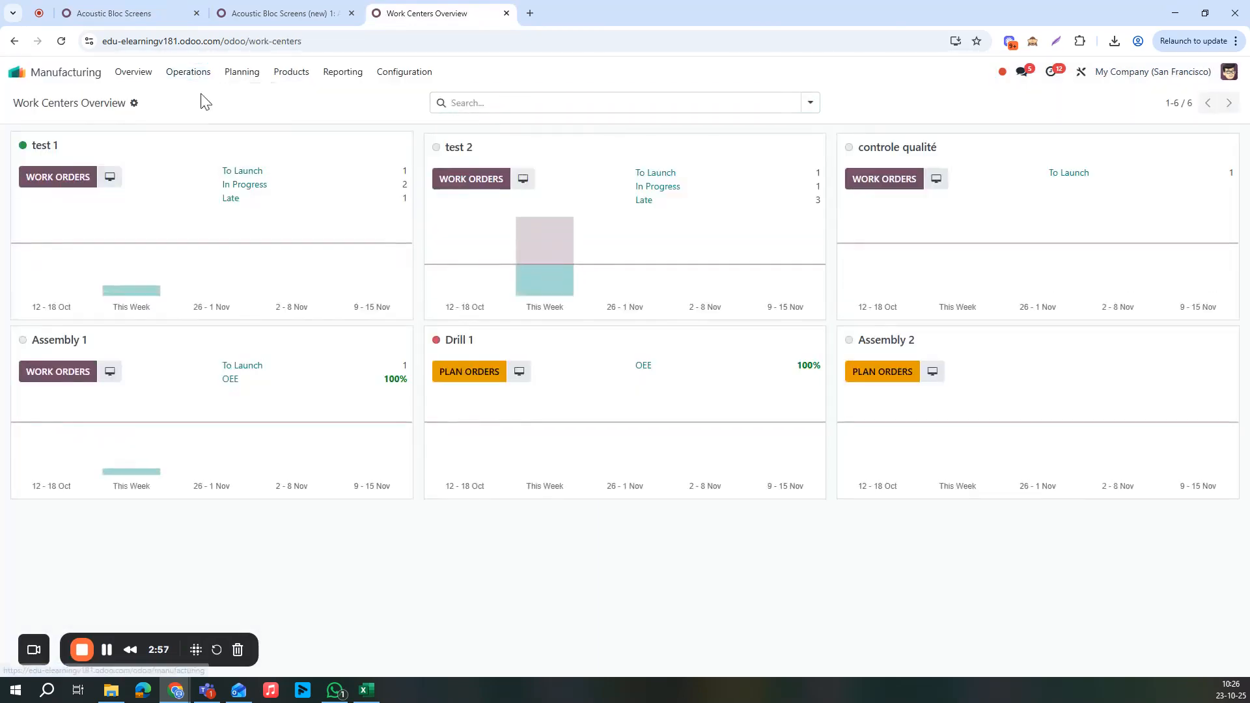
Step: Start a new manufacturing order for the product Acoustic Bloc Screens (Wood, Steel)
left_click(26, 103)
left_click(215, 212)
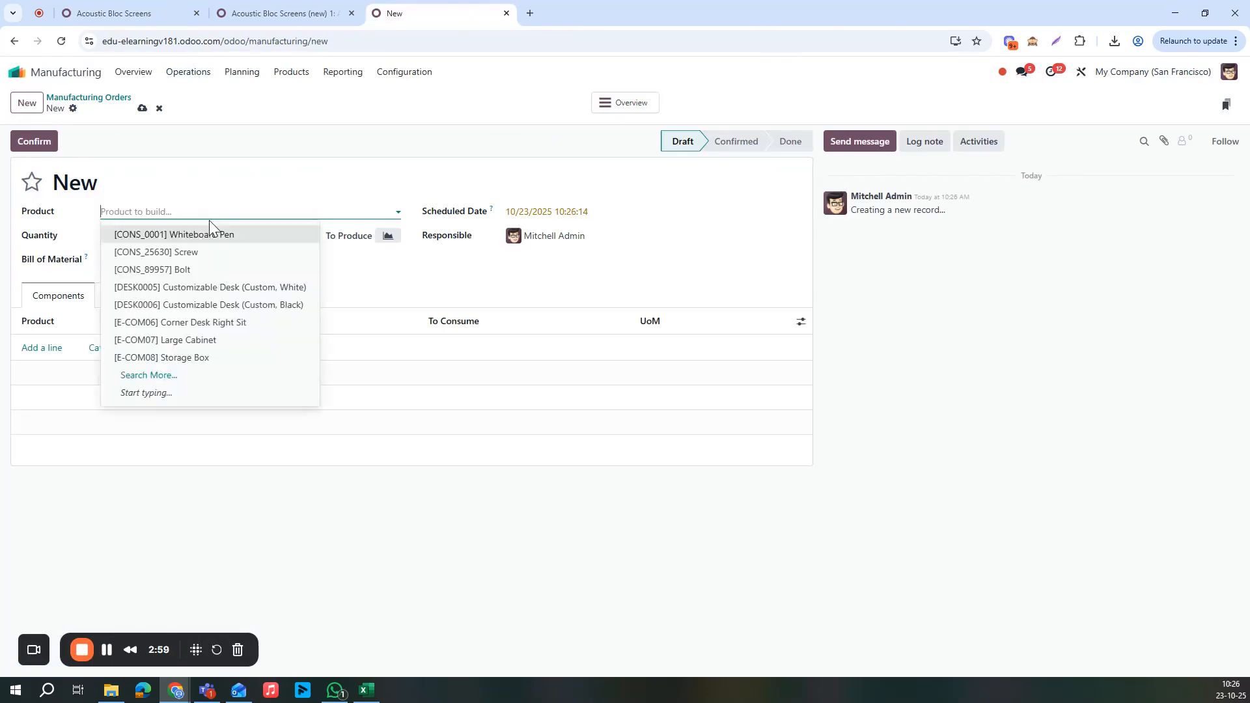
type("acc")
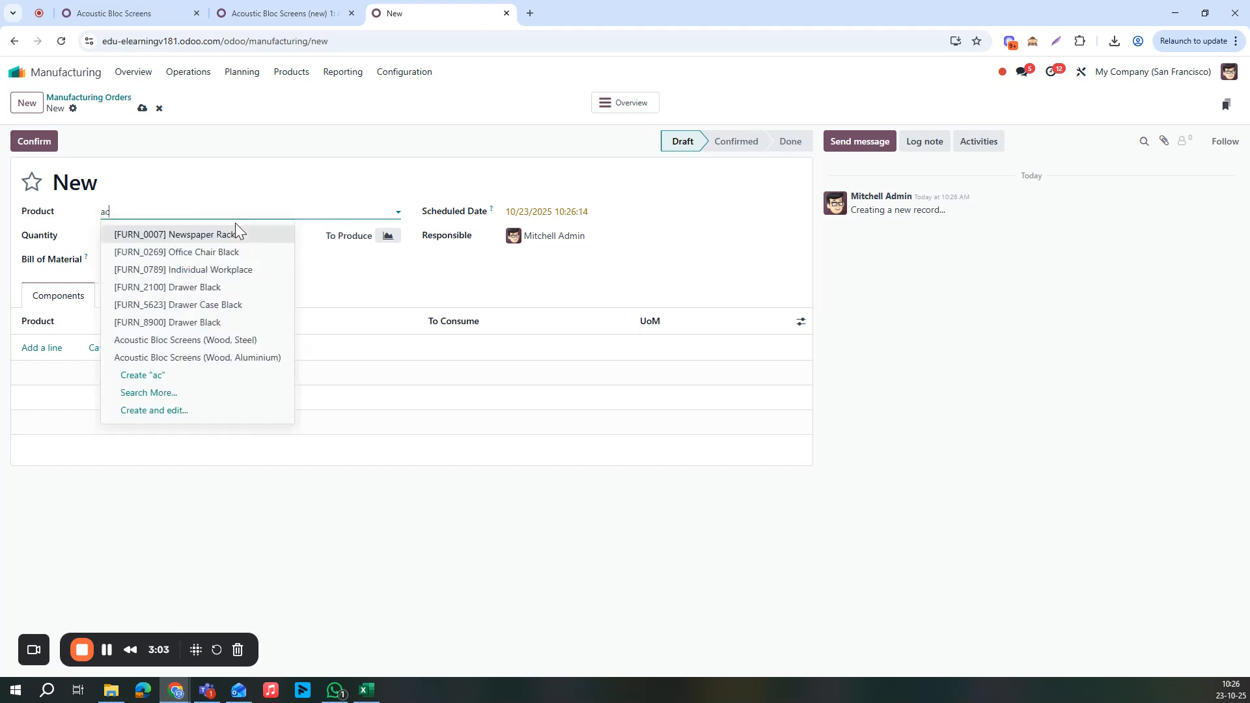
left_click(207, 344)
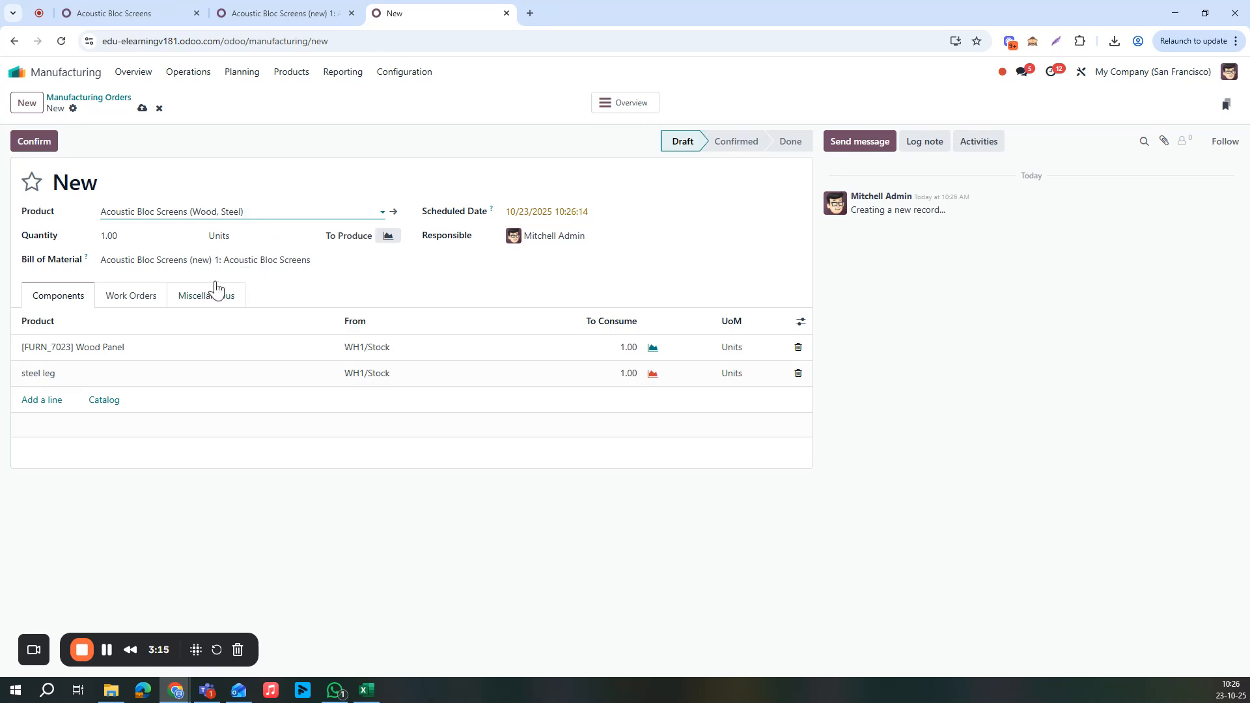
Step: Check which bills of materials can be selected for the Wood, Steel variant on the order
left_click(221, 259)
left_click(258, 298)
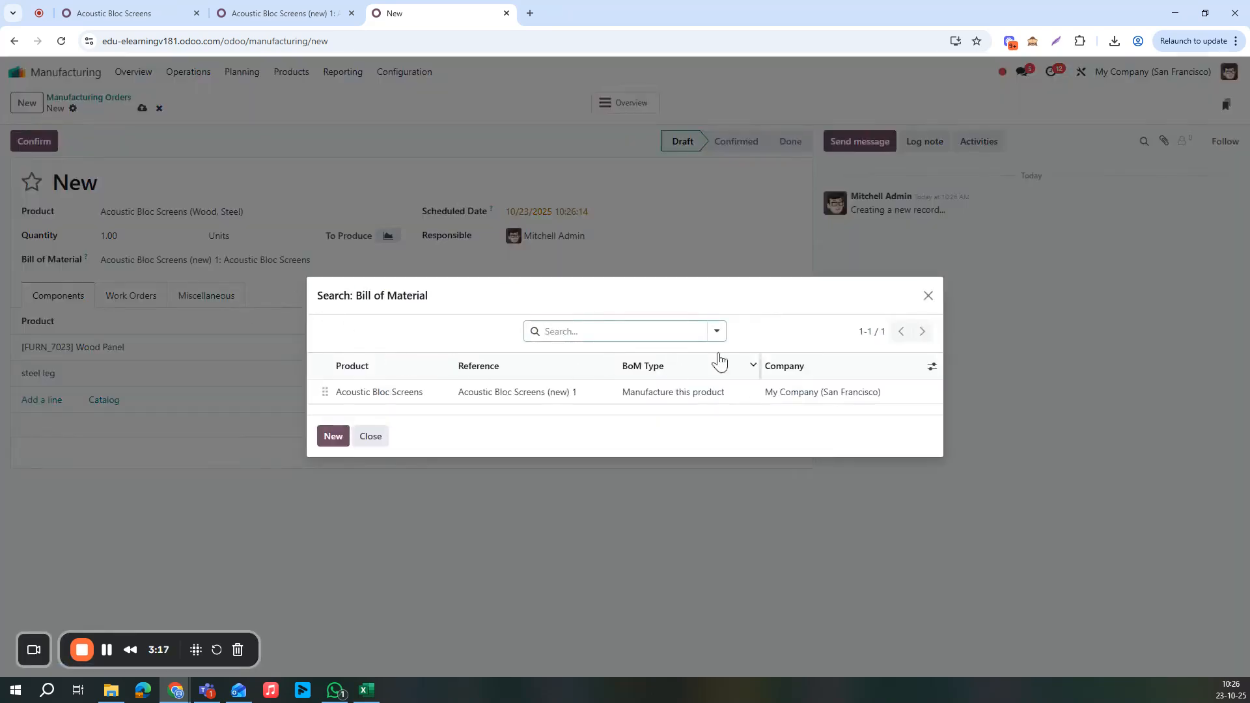
left_click(928, 295)
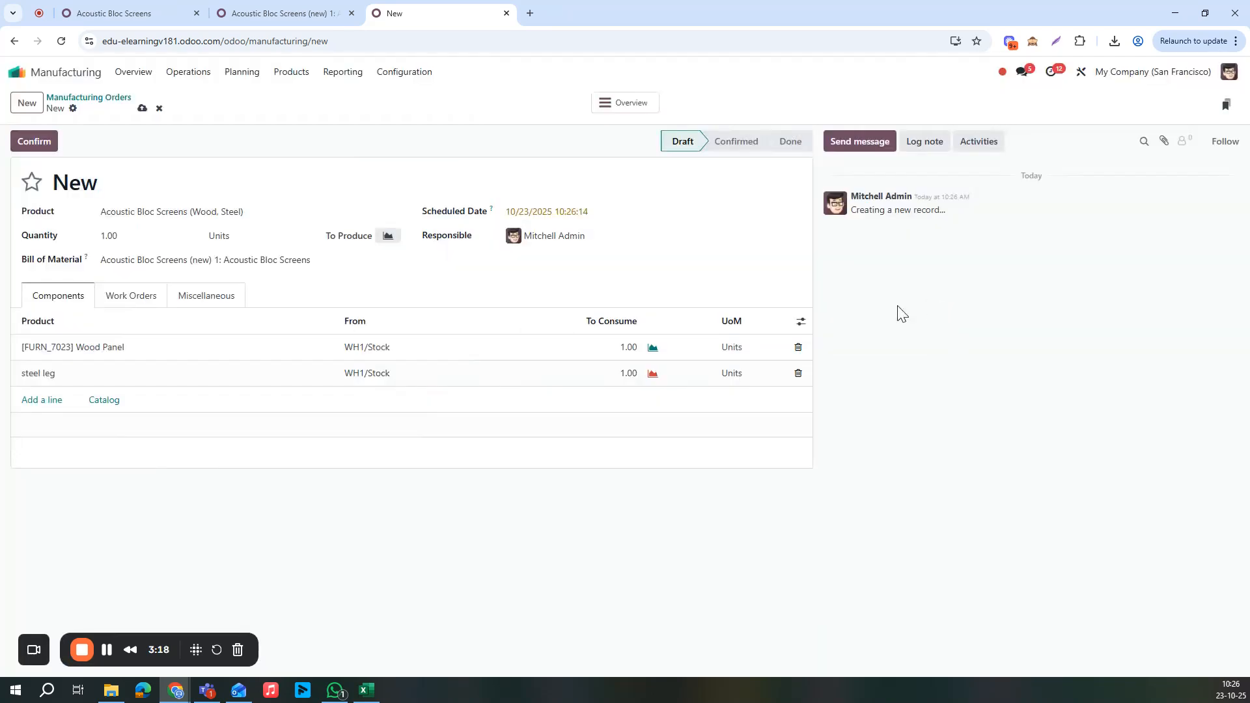
Step: Change the order's product to Acoustic Bloc Screens (Wood, Aluminium), checking the bill of materials without a reference in the other tab
left_click(159, 214)
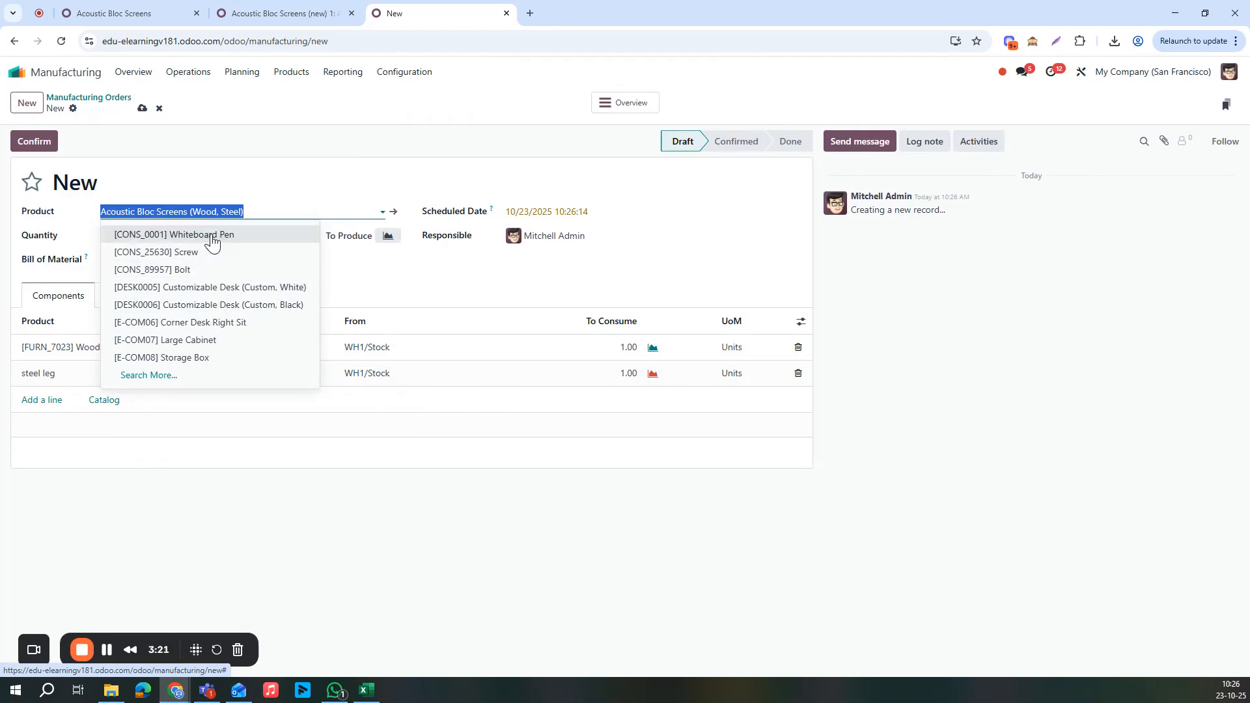
type("acoustic")
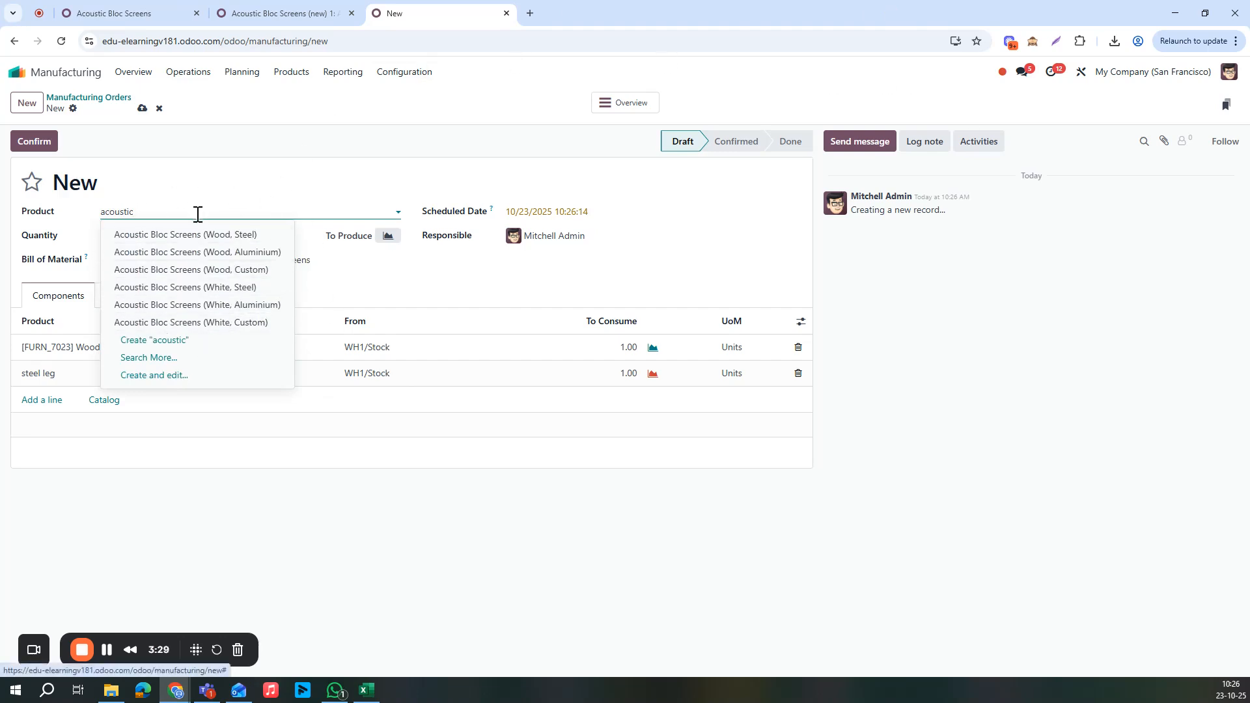
left_click(279, 16)
left_click(203, 100)
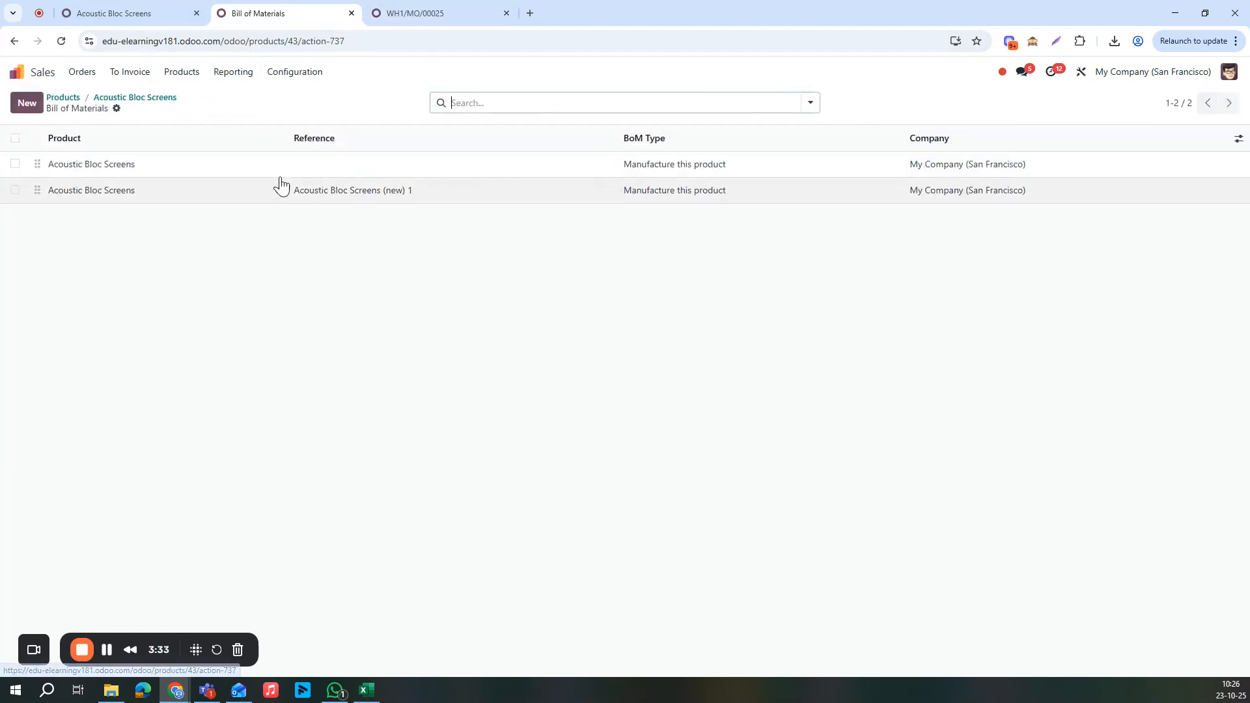
left_click(278, 166)
left_click(455, 18)
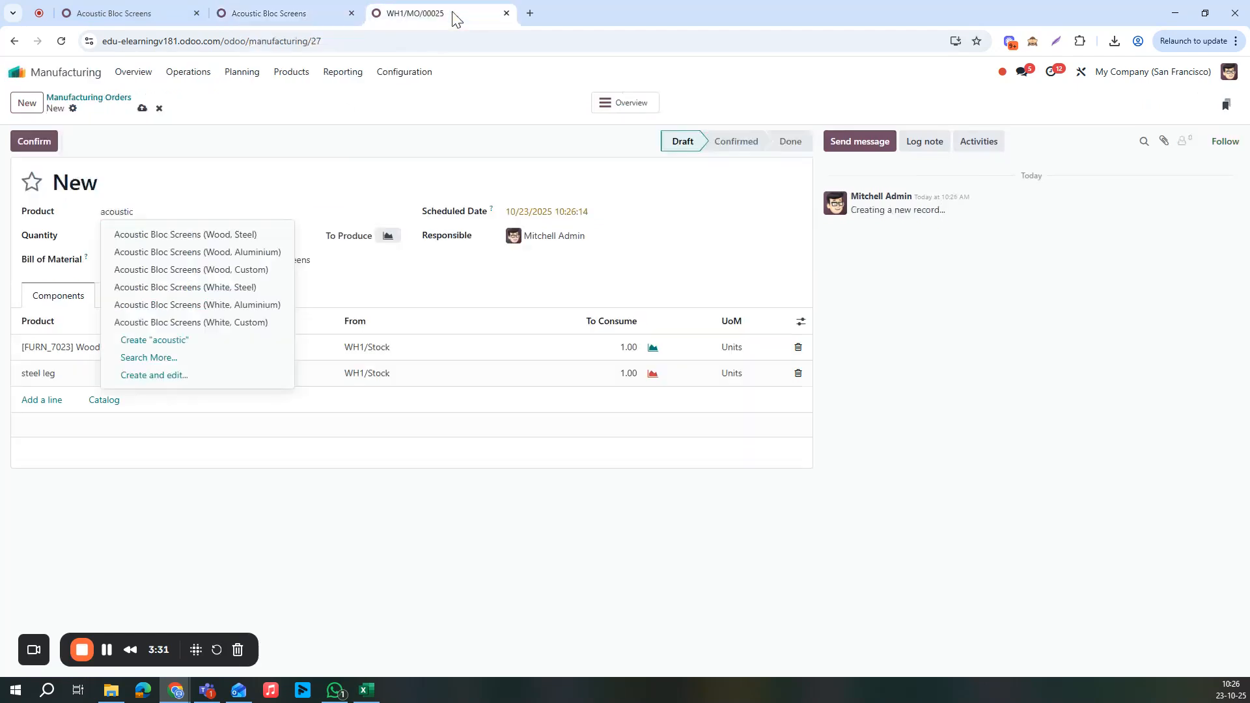
left_click(192, 253)
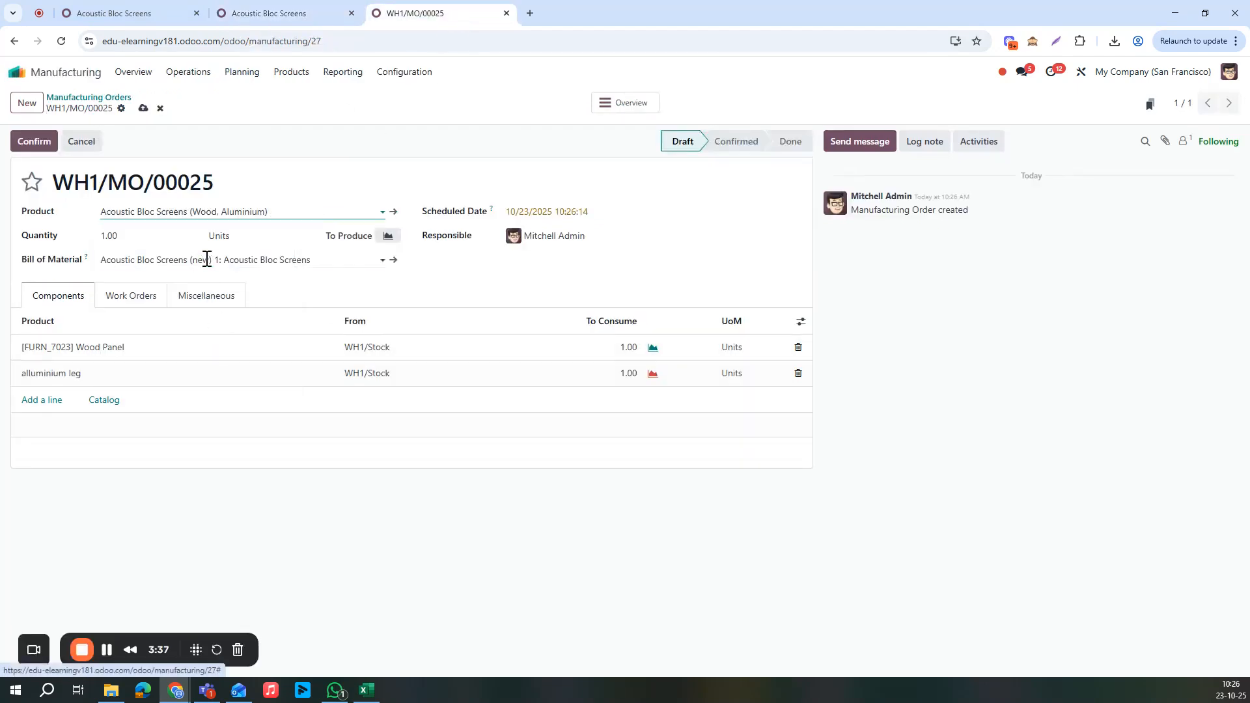
Step: Set the order's bill of material to Acoustic Bloc Screens and compare the order's components with that bill of materials
left_click(209, 260)
left_click(209, 301)
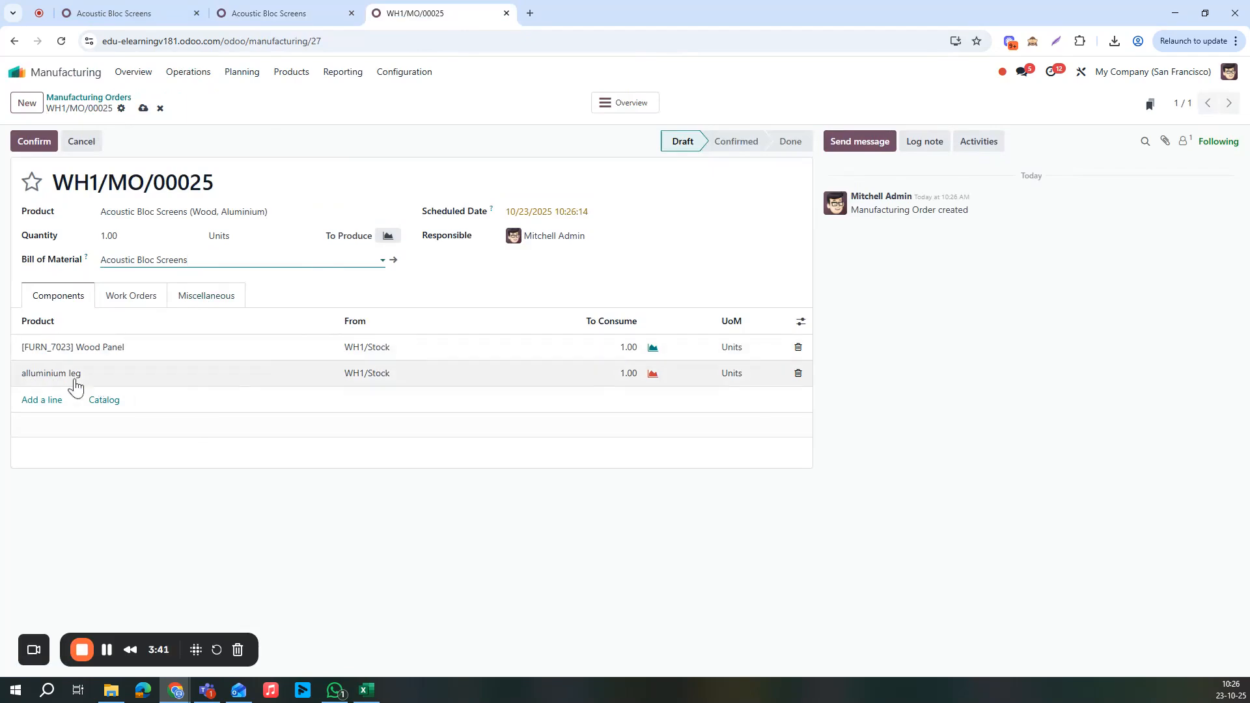
left_click(299, 13)
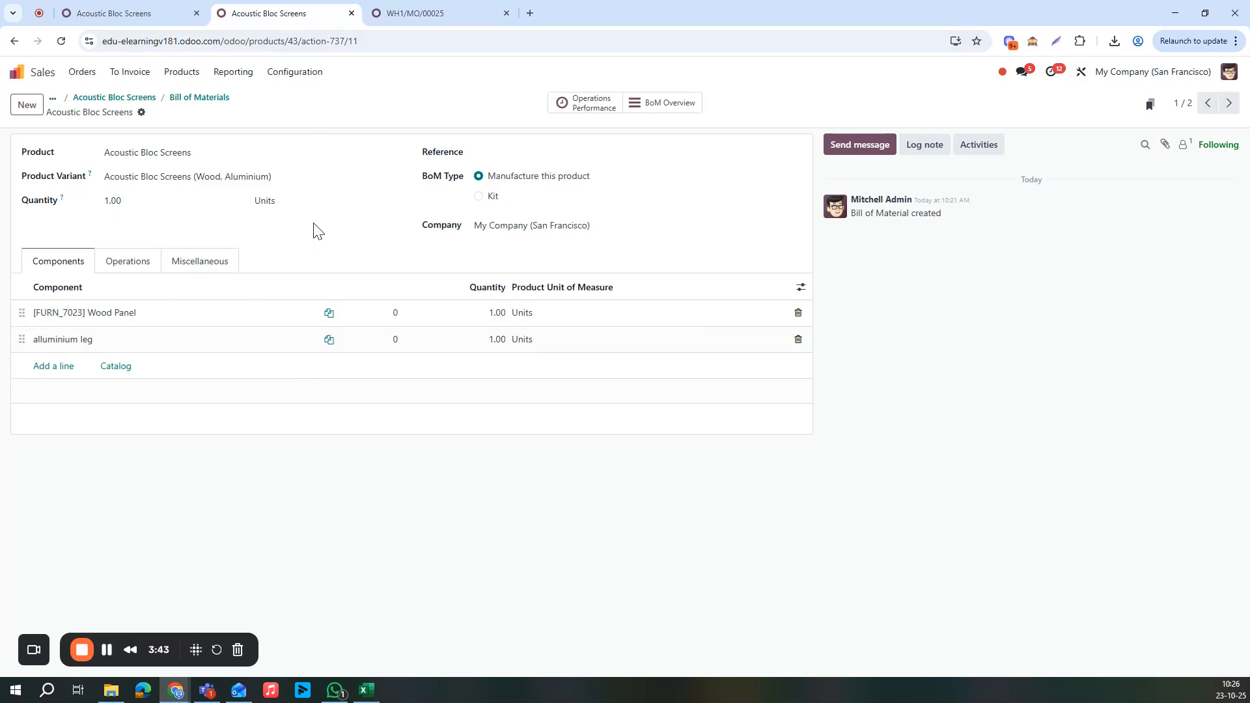
left_click(402, 7)
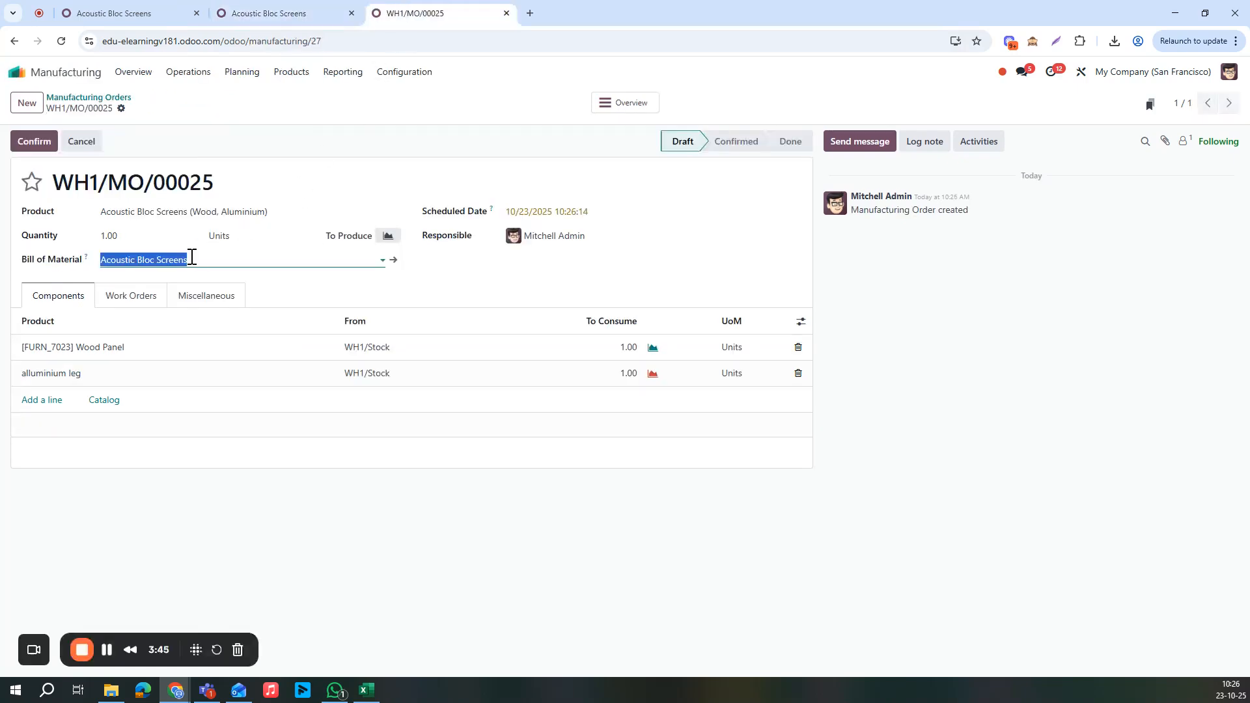
Step: Set the order's bill of material to Acoustic Bloc Screens (new) 1: Acoustic Bloc Screens
left_click(230, 260)
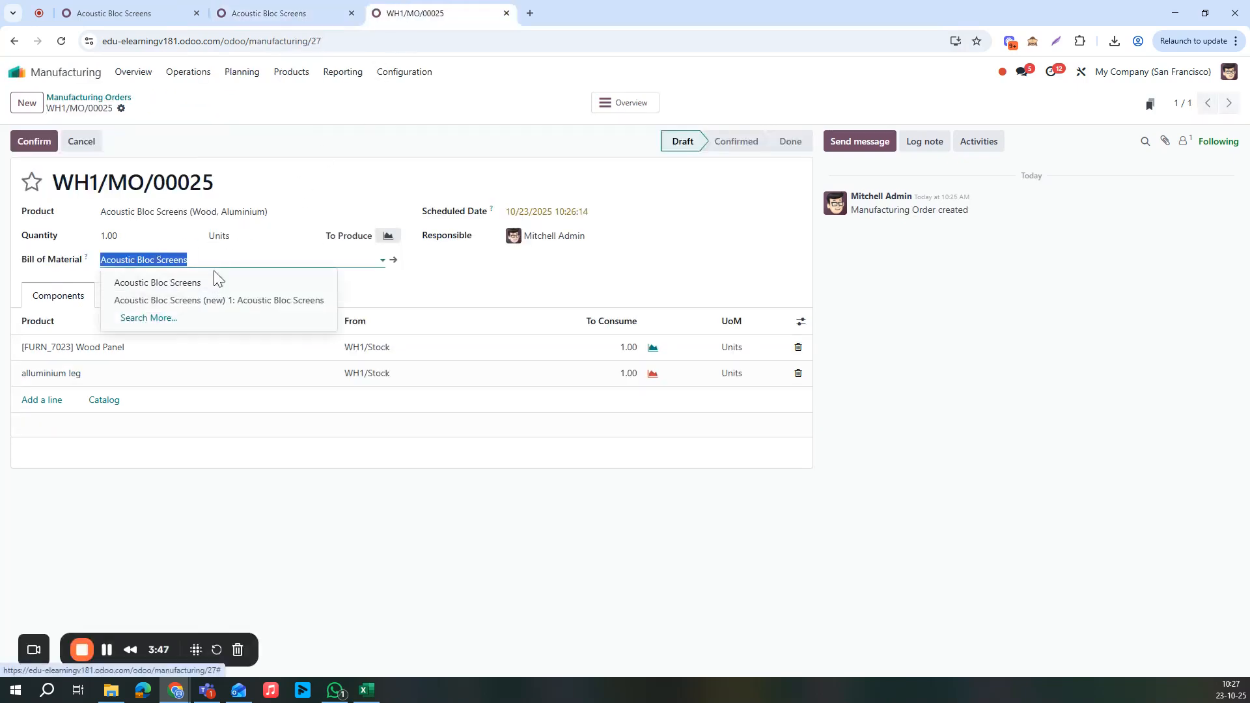
left_click(189, 218)
left_click(354, 282)
left_click(271, 260)
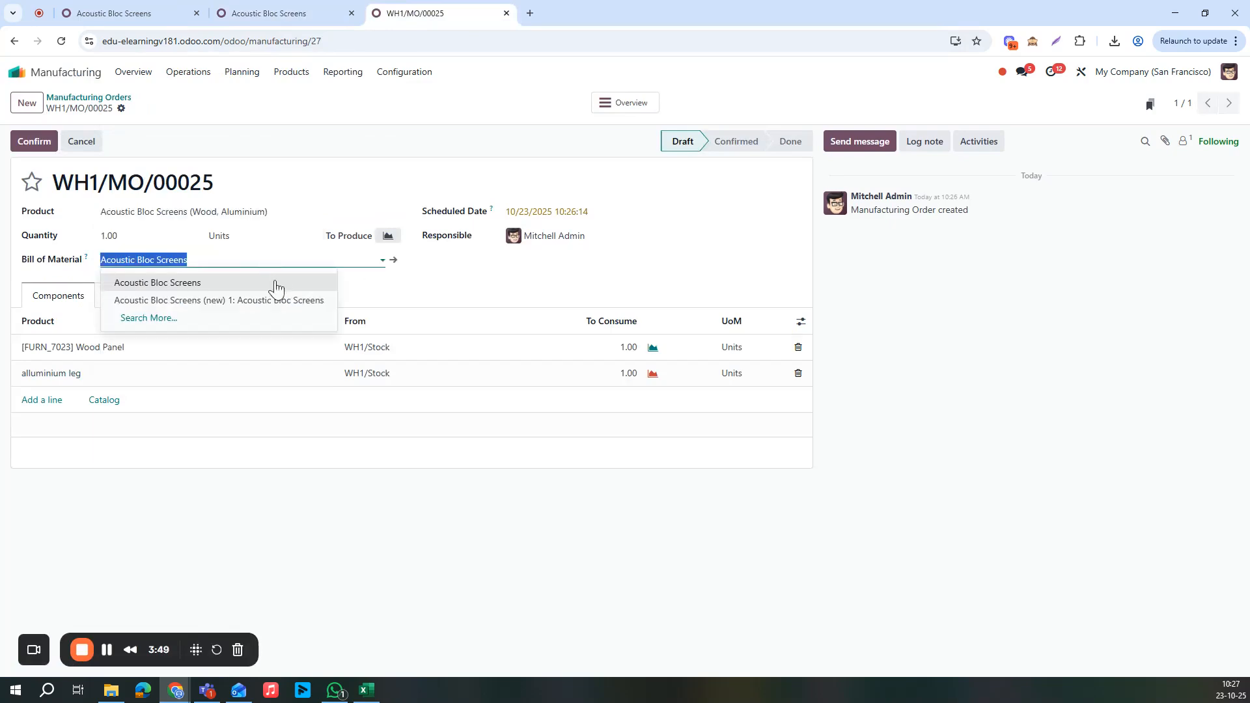
left_click(280, 303)
Step: Compare the variant-dependent components of the Acoustic Bloc Screens (new) 1 bill of materials with the components on the manufacturing order
left_click(280, 13)
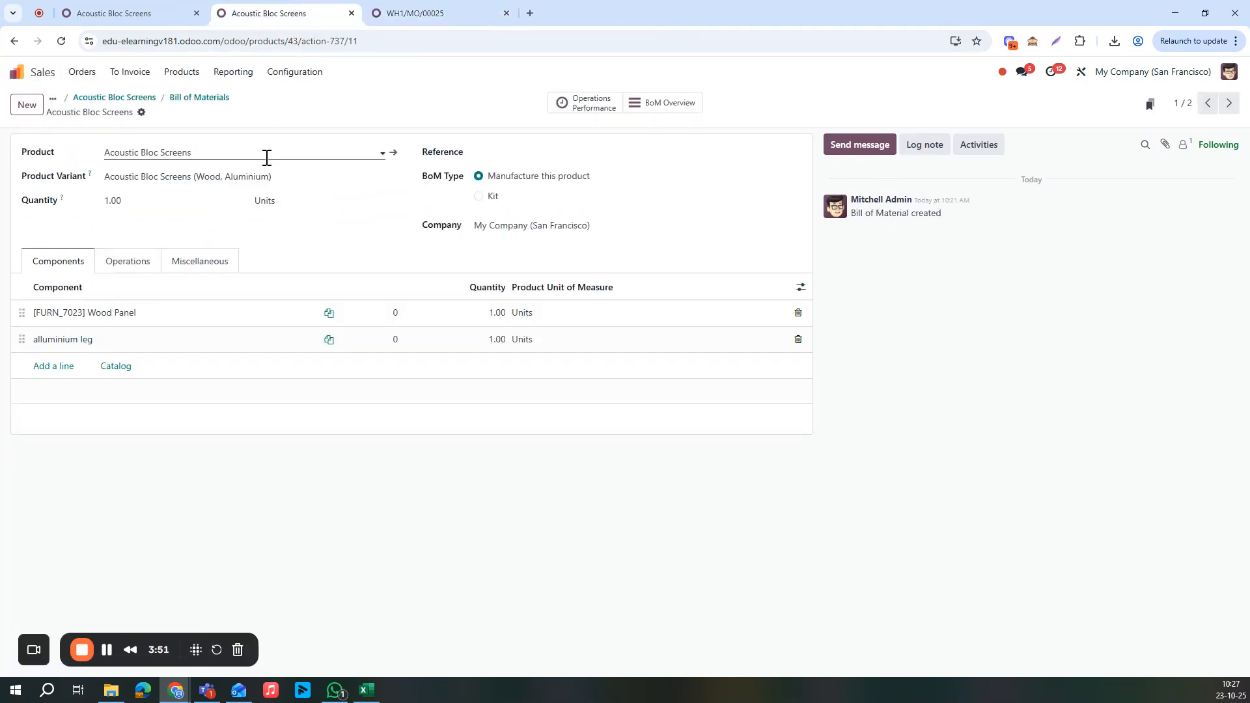
left_click(212, 106)
left_click(625, 187)
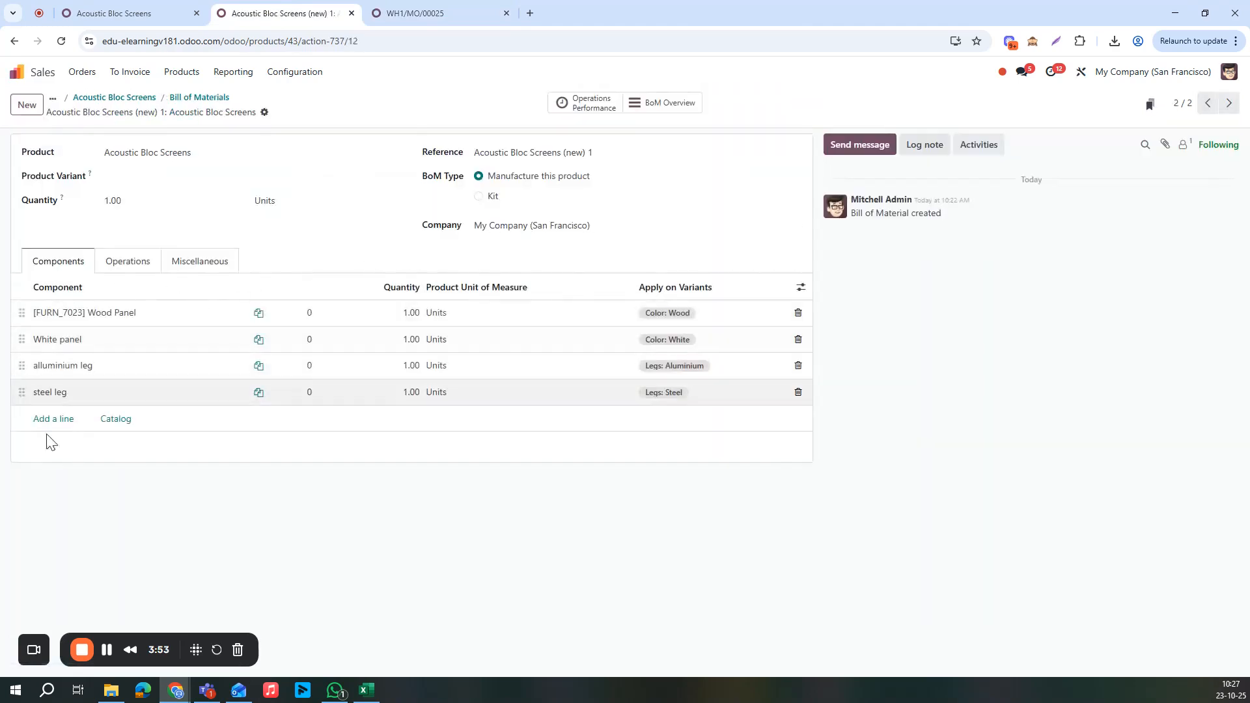
left_click(450, 13)
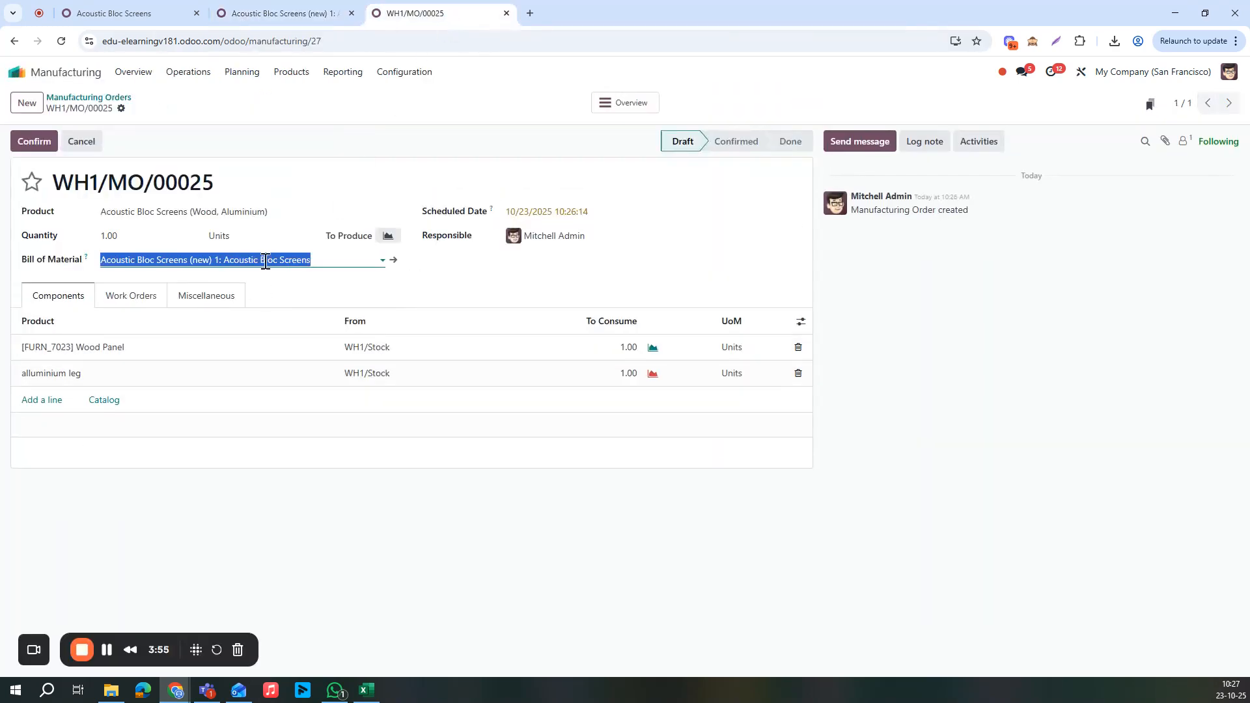
left_click(132, 490)
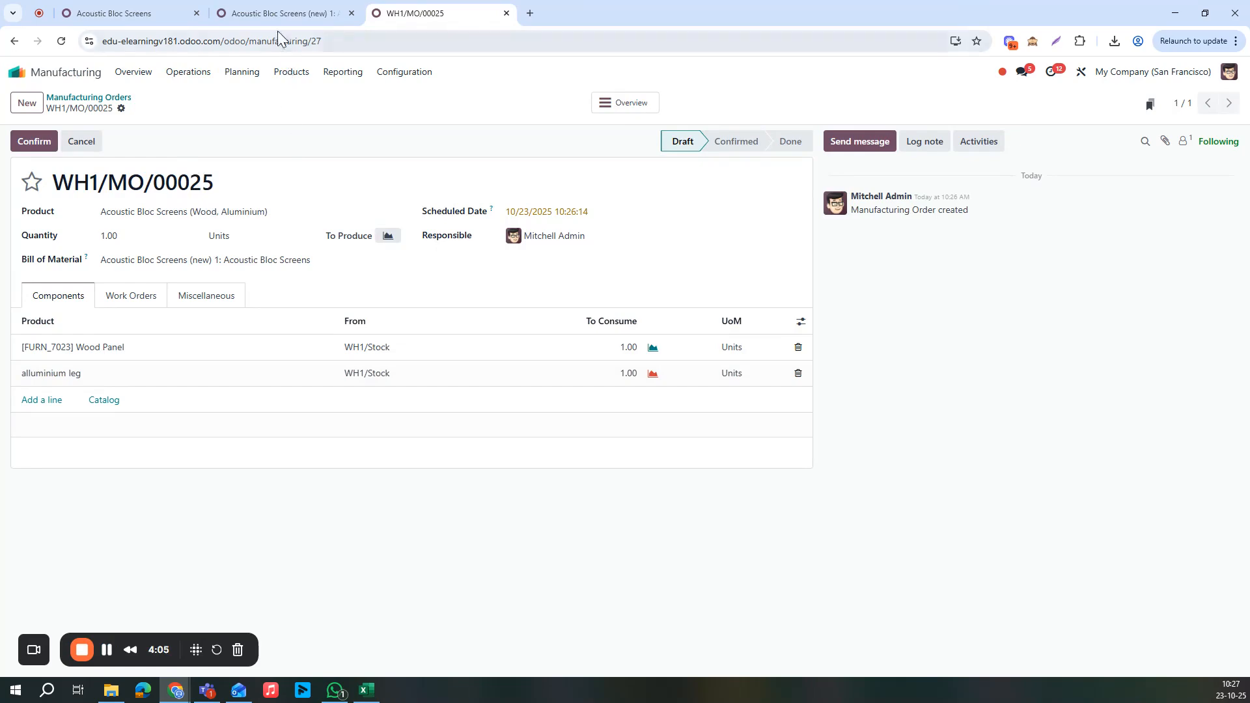
Step: Check the variant assignments in the Acoustic Bloc Screens (new) 1 bill of materials and change the order's product to Acoustic Bloc Screens (White, Steel)
left_click(280, 14)
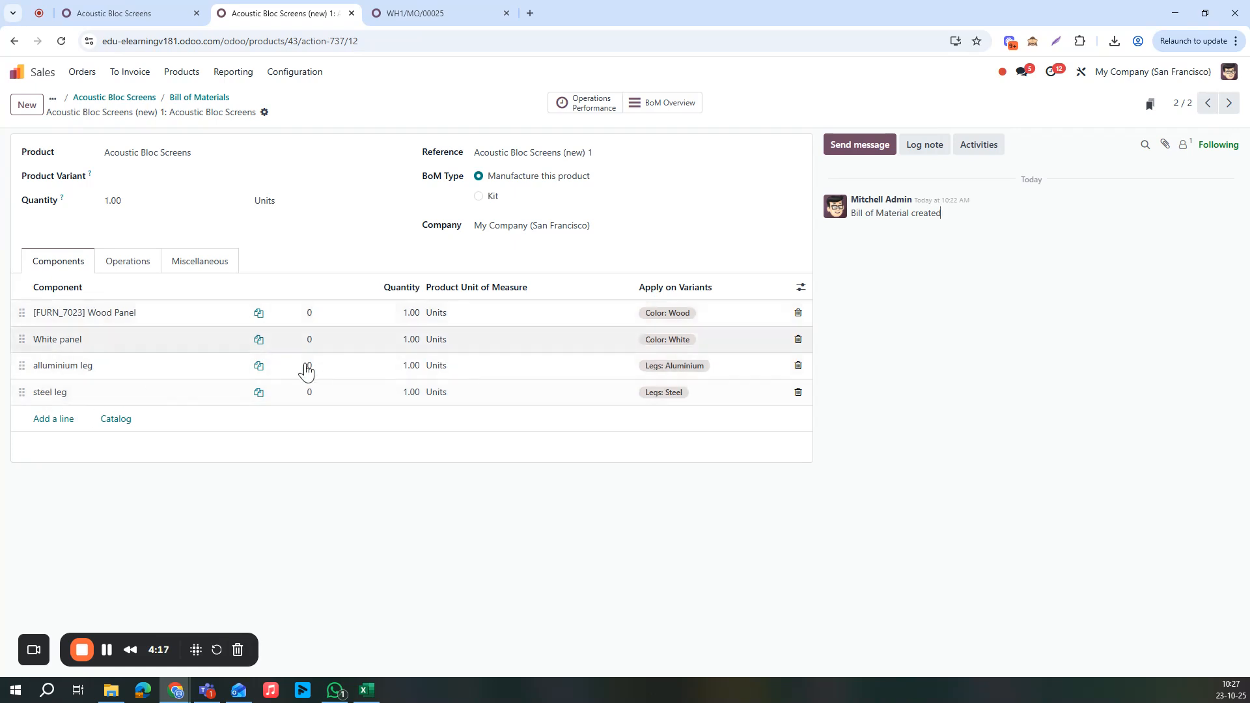
left_click(456, 12)
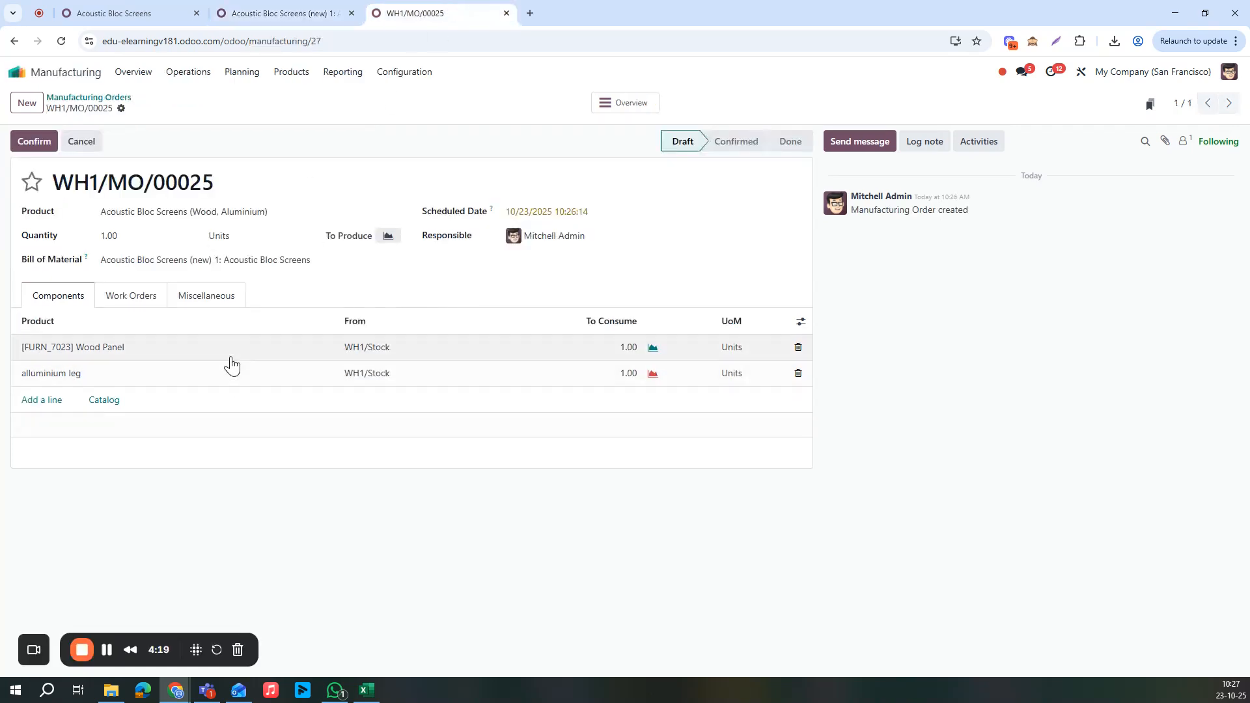
left_click(237, 213)
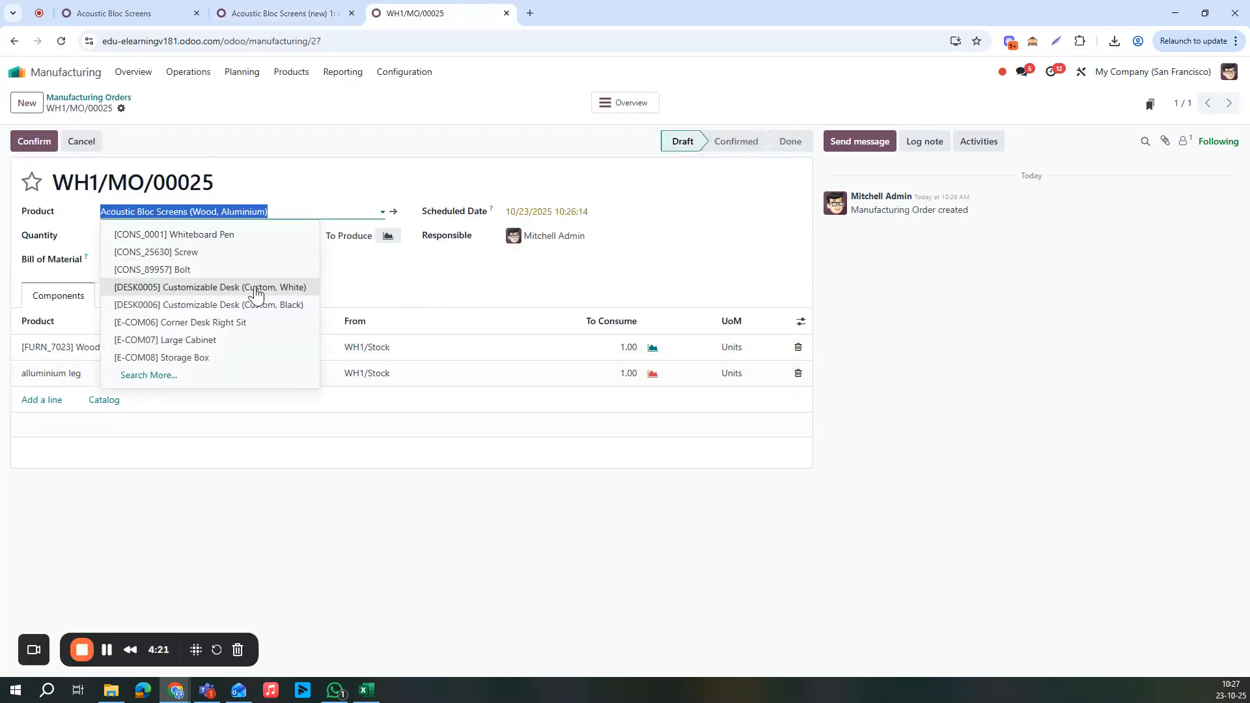
type("acou")
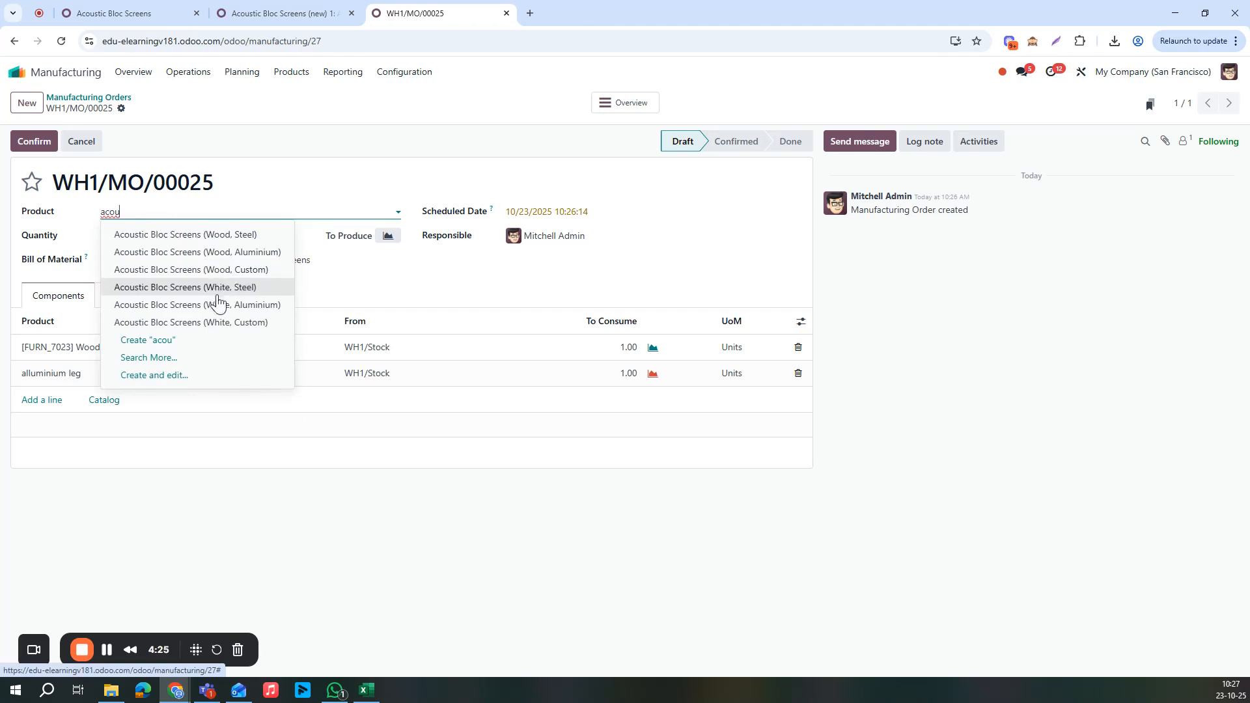
left_click(211, 287)
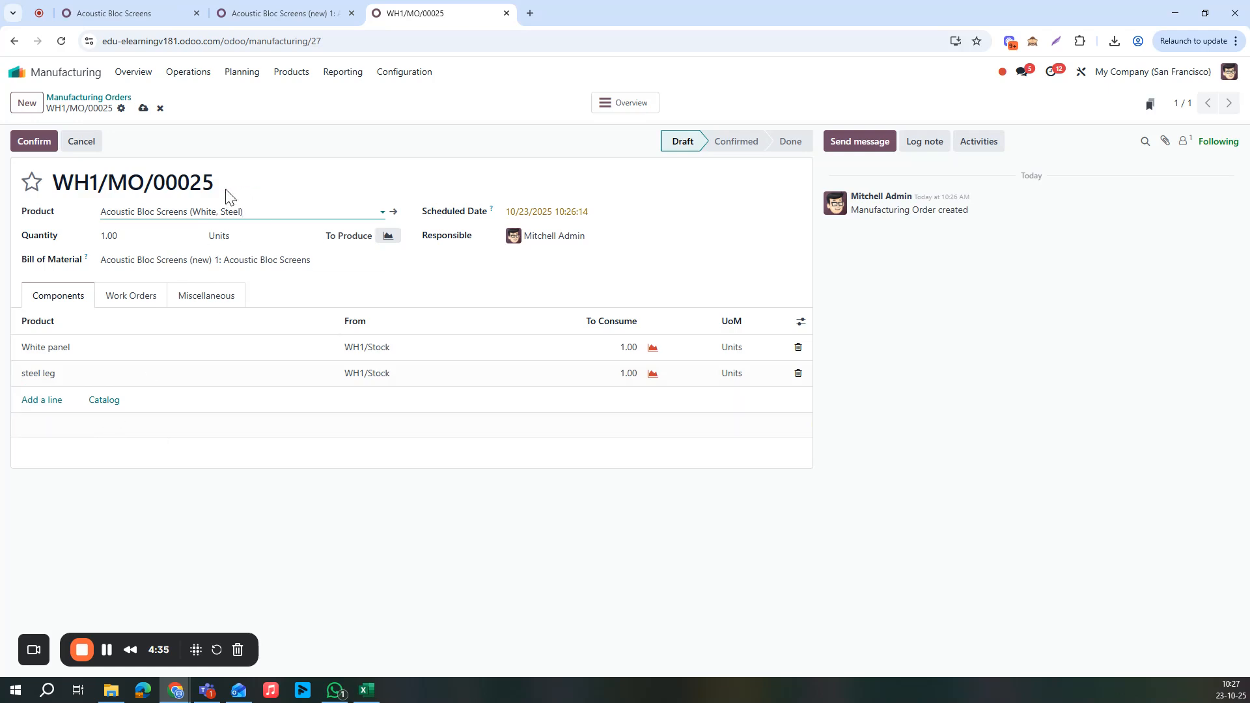
Step: Check the bills of material offered for the order's variant and review the Acoustic Bloc Screens bill of materials without a reference
left_click(282, 260)
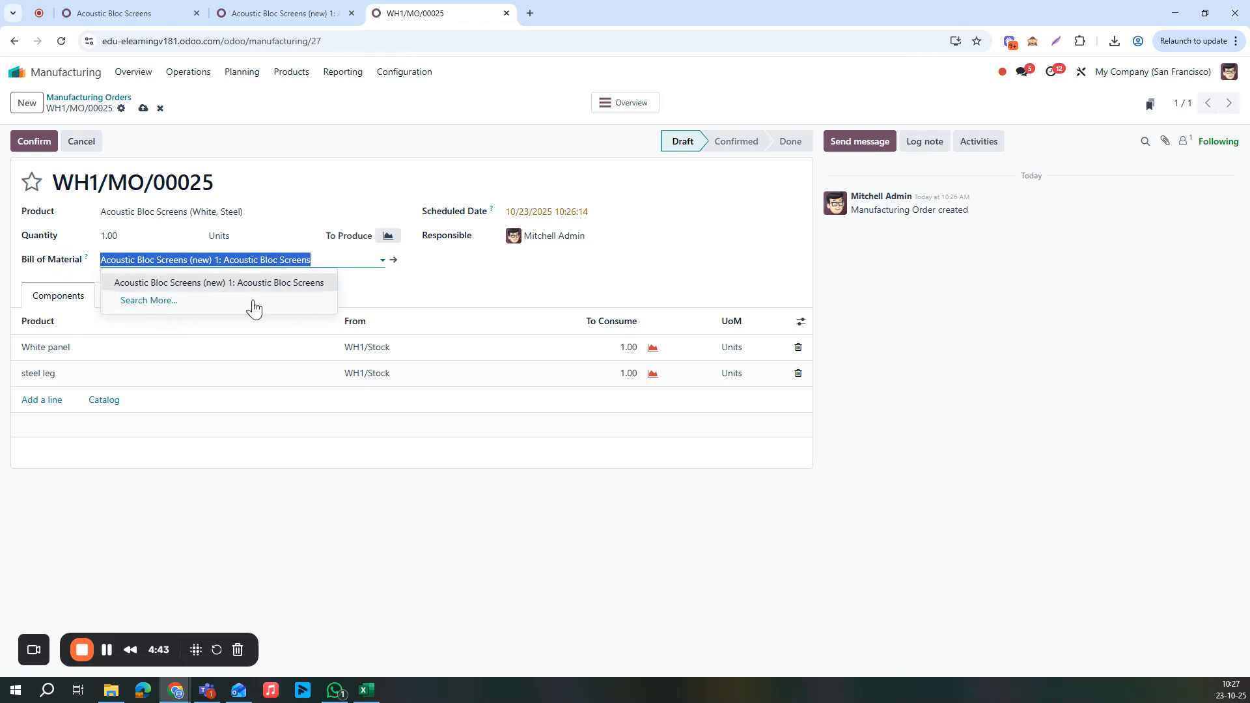
left_click(317, 8)
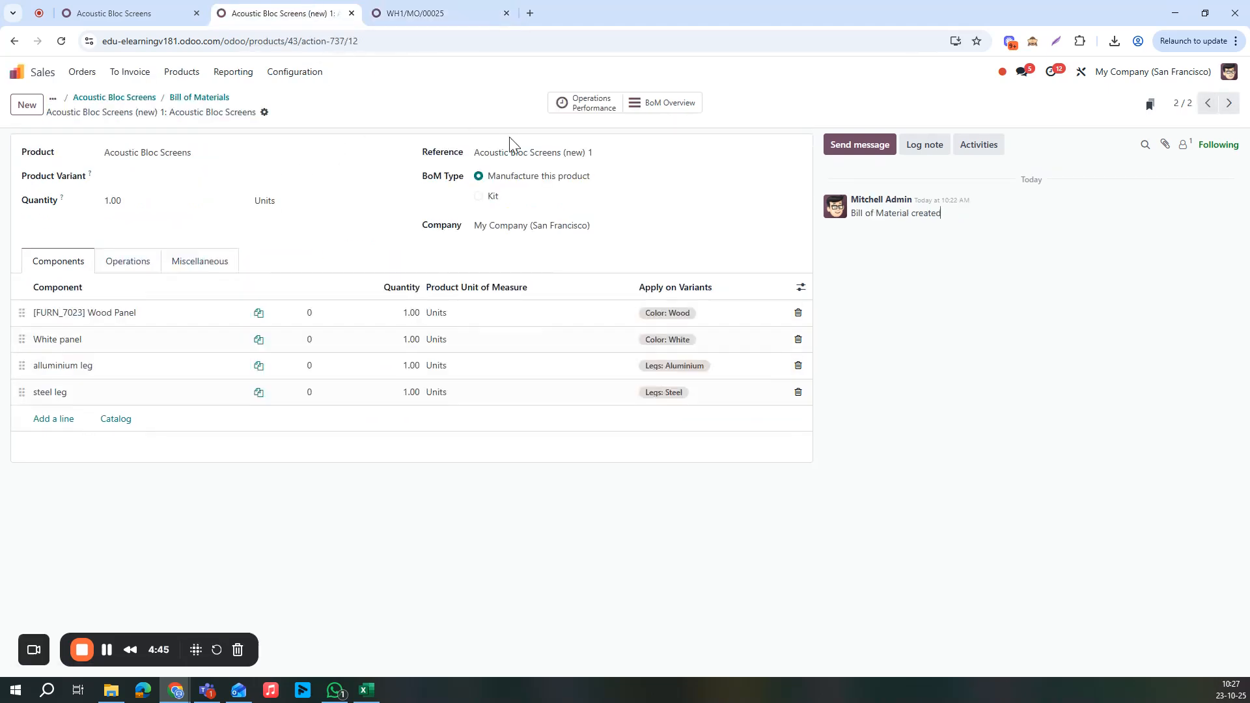
left_click(195, 98)
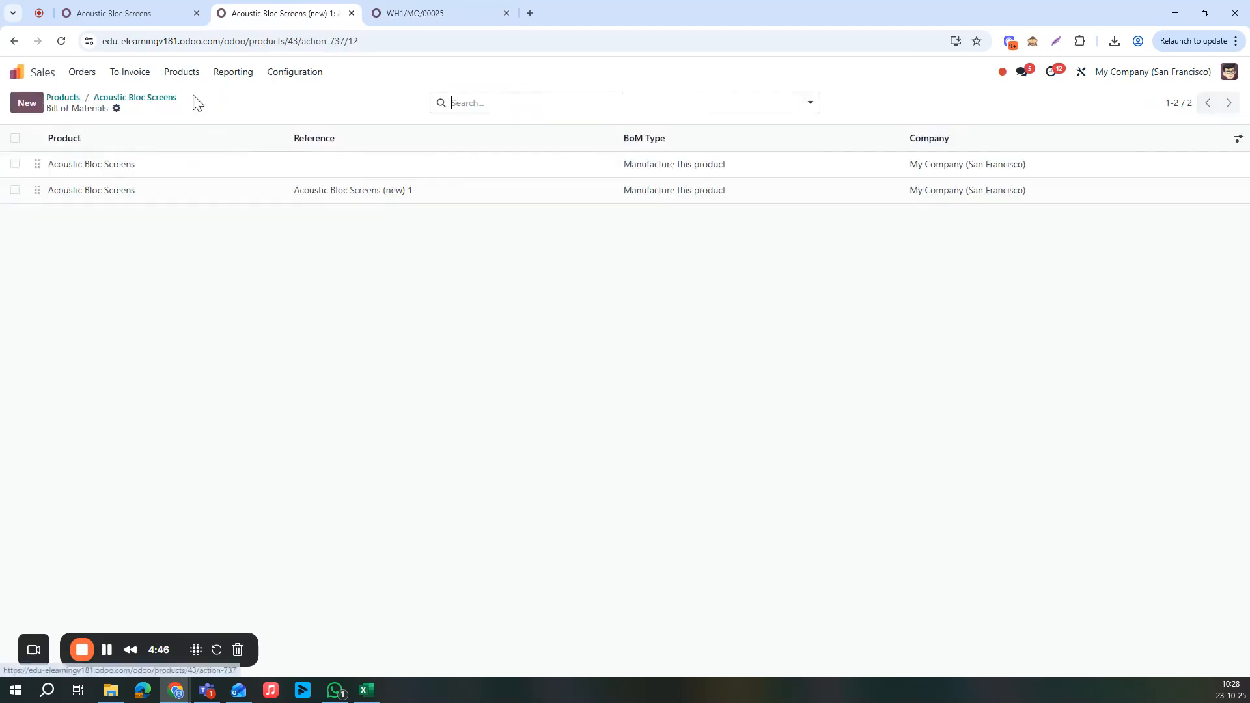
left_click(214, 165)
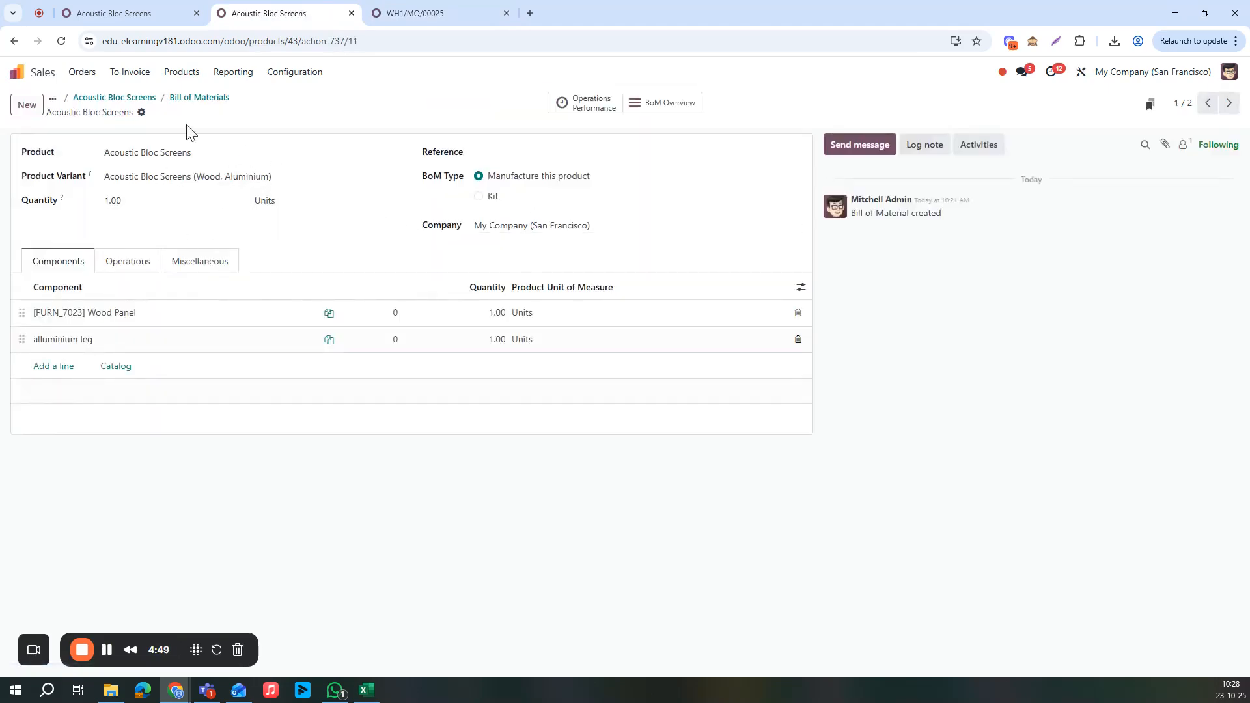
left_click(188, 101)
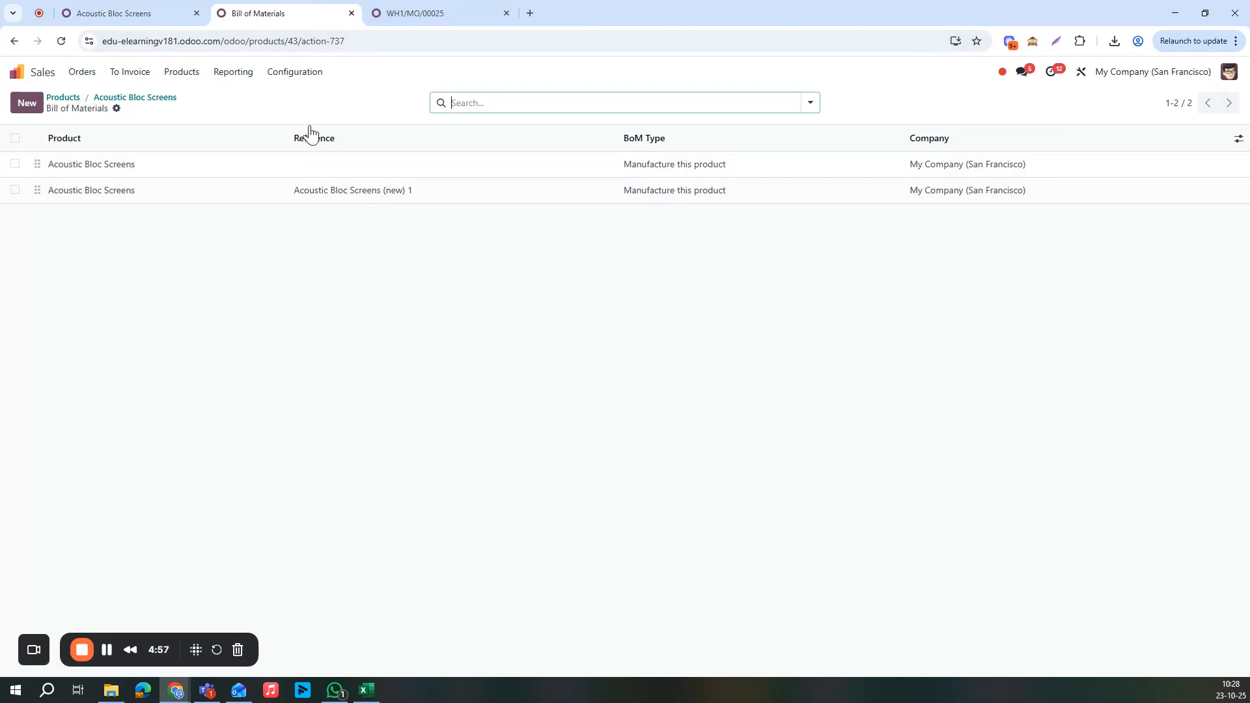
Step: Compare the bill of materials restricted to one product variant with the generic Acoustic Bloc Screens (new) 1 bill of materials
left_click(237, 165)
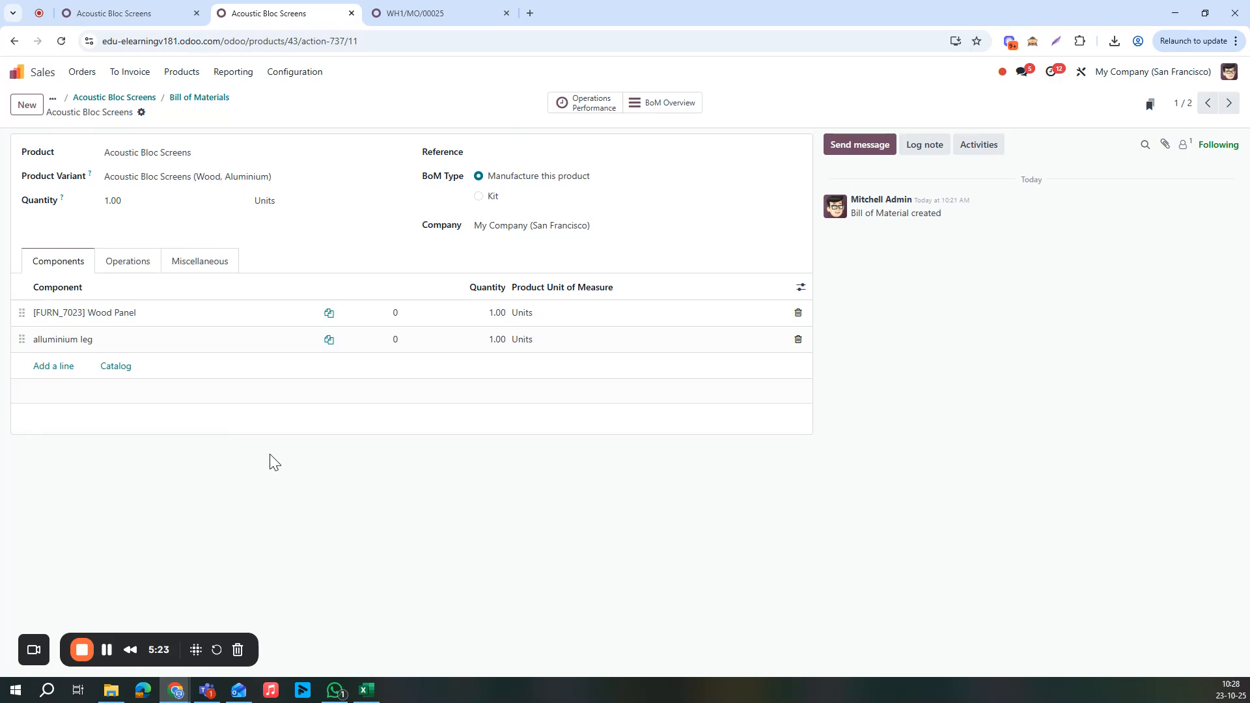
left_click(192, 99)
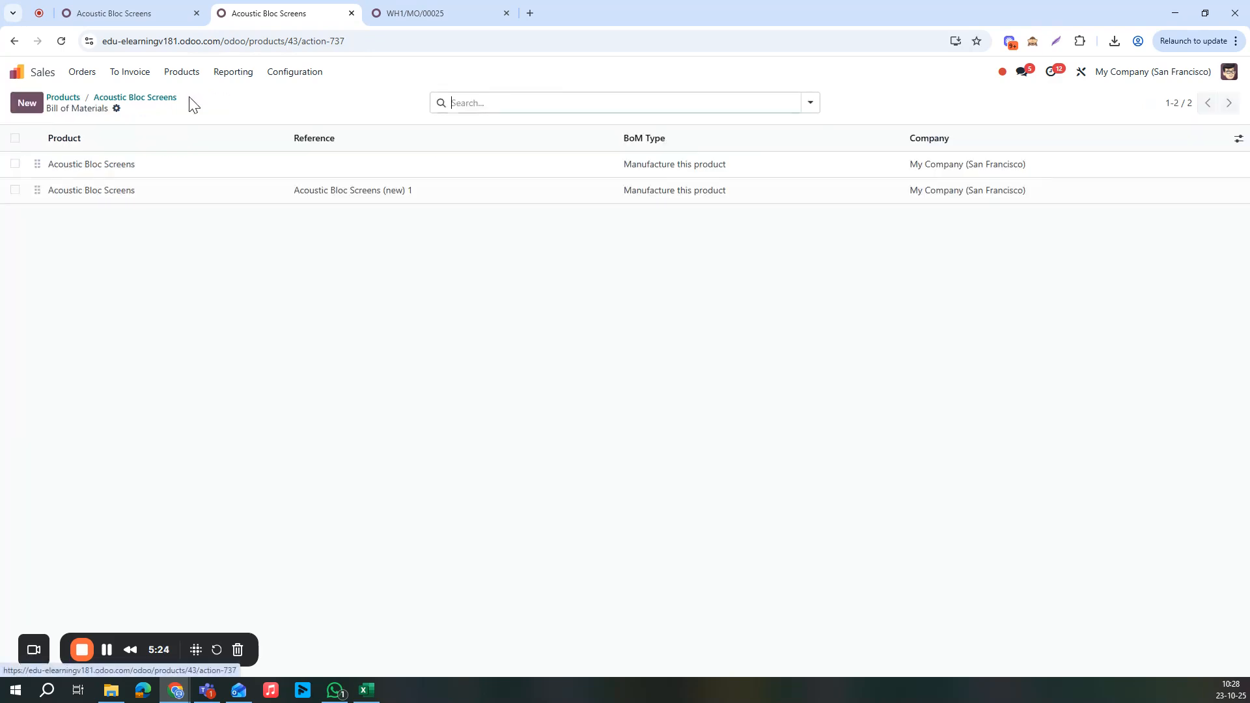
left_click(190, 188)
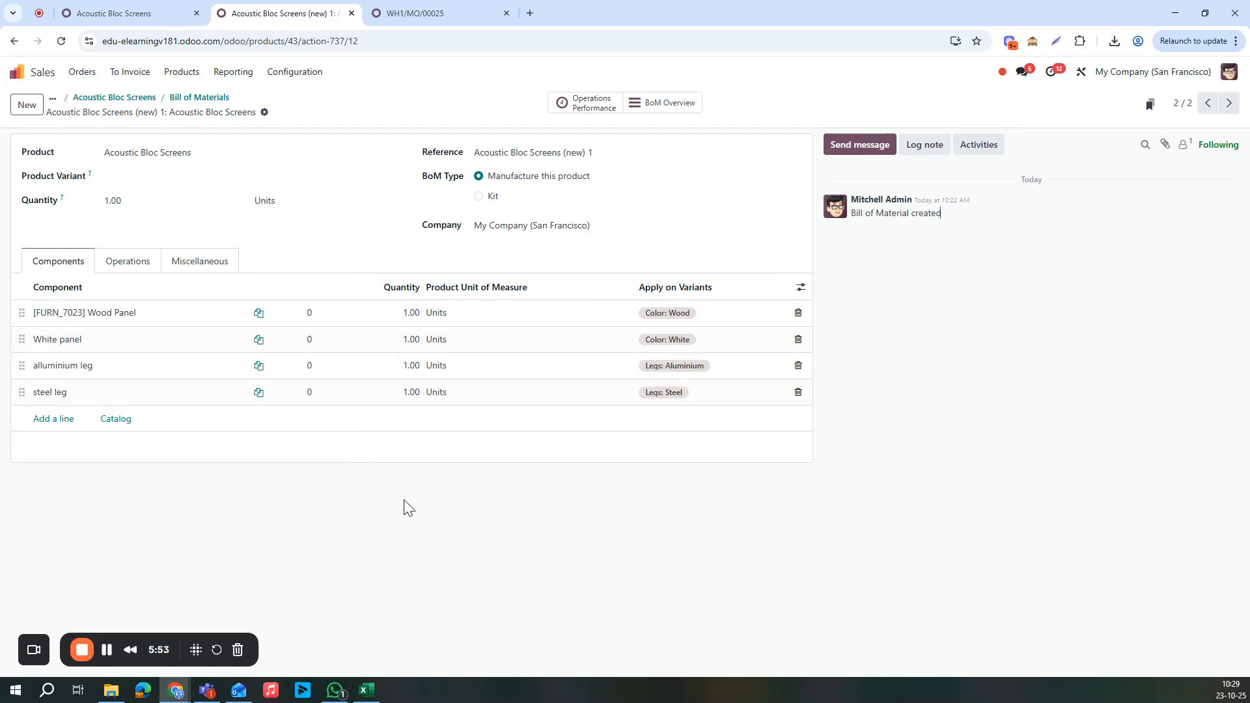
Step: Leave the bill of materials and return to the overview of all apps
left_click(18, 72)
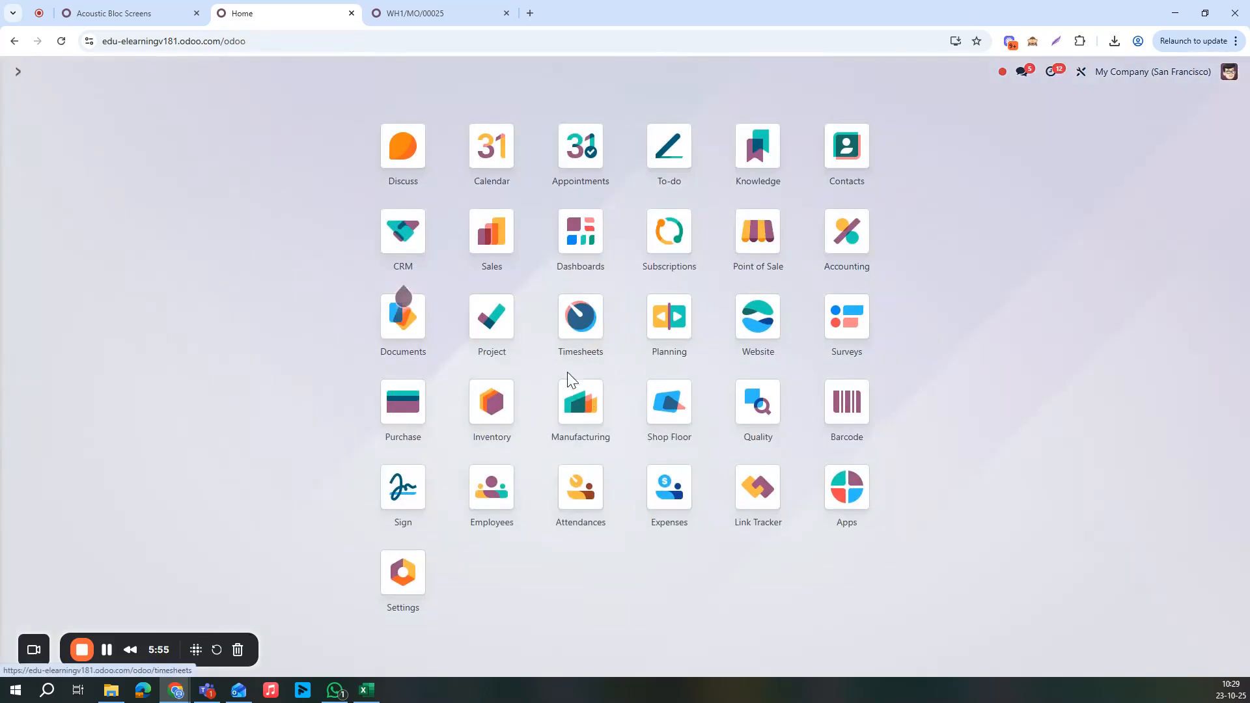